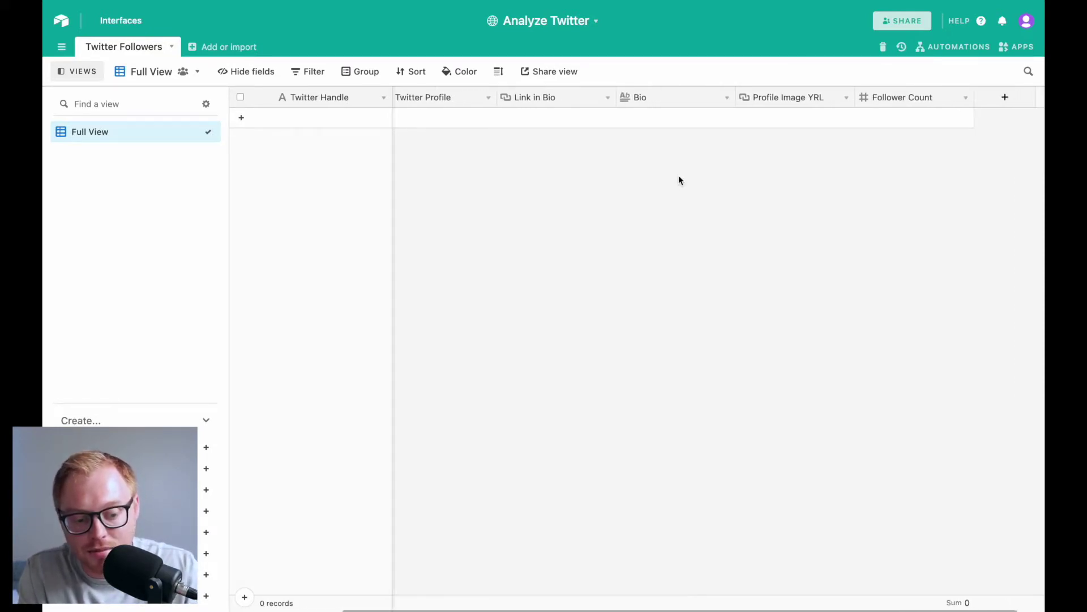
Undo to restore the hidden Name field in the Airtable Twitter Followers table
key(ctrl+z)
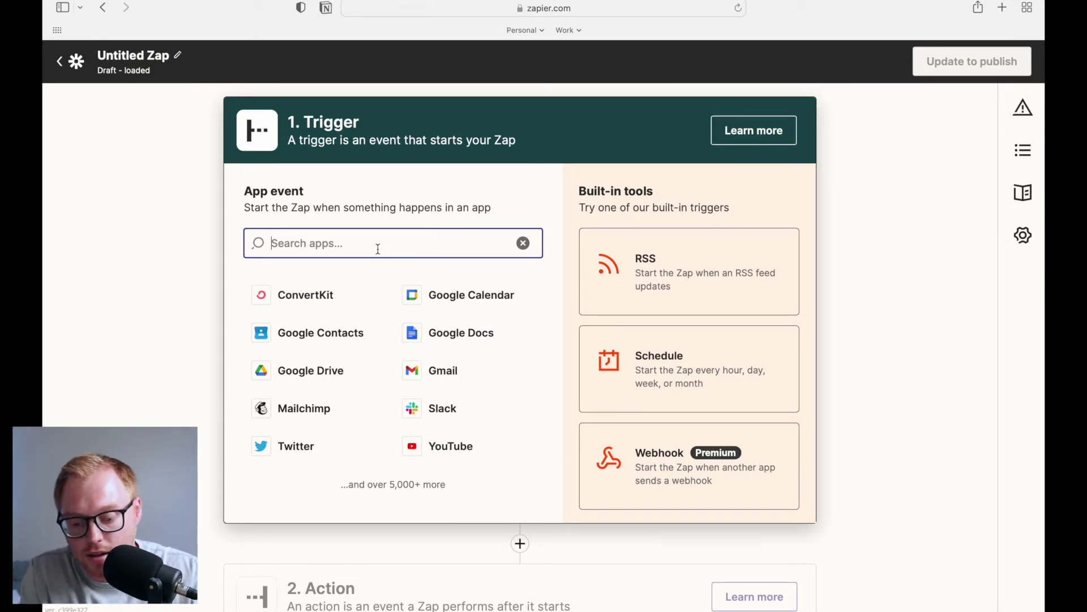
Set the trigger to Twitter's New Follower event using the connected Twitter account
text(twi)
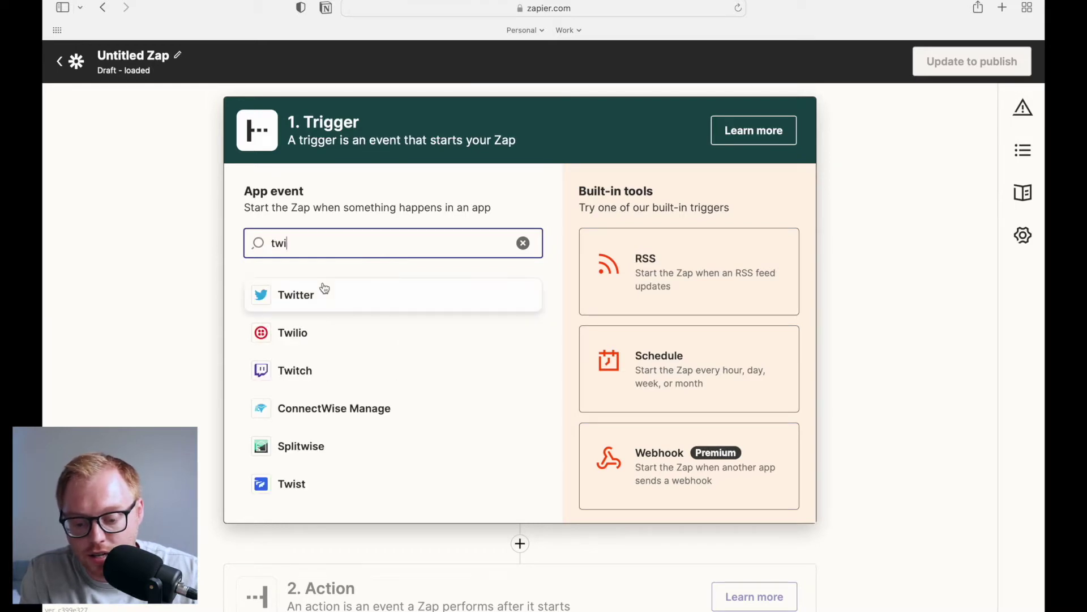
click(324, 288)
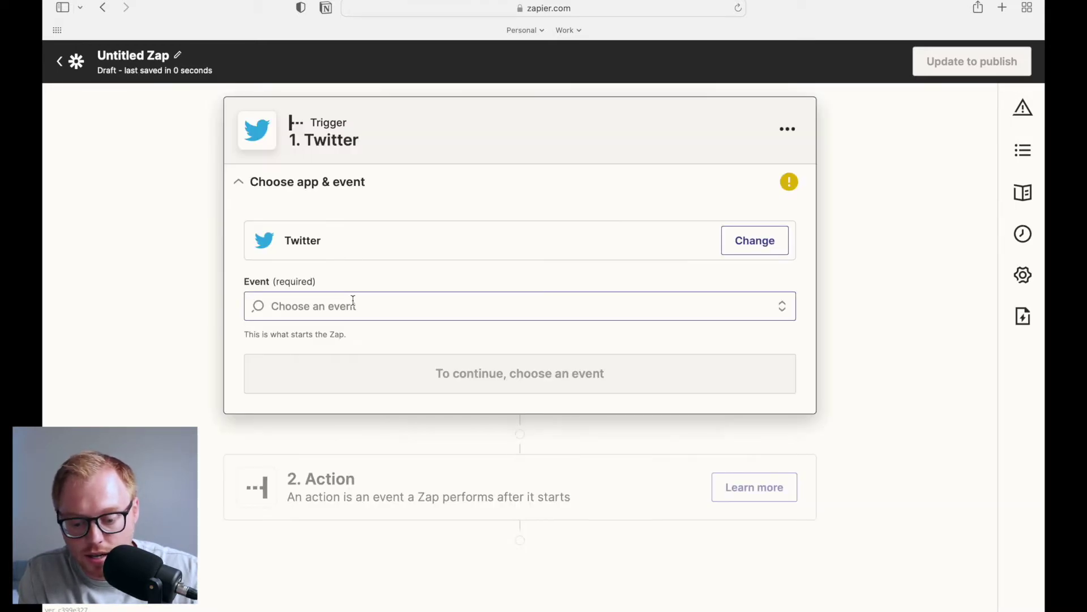
click(353, 300)
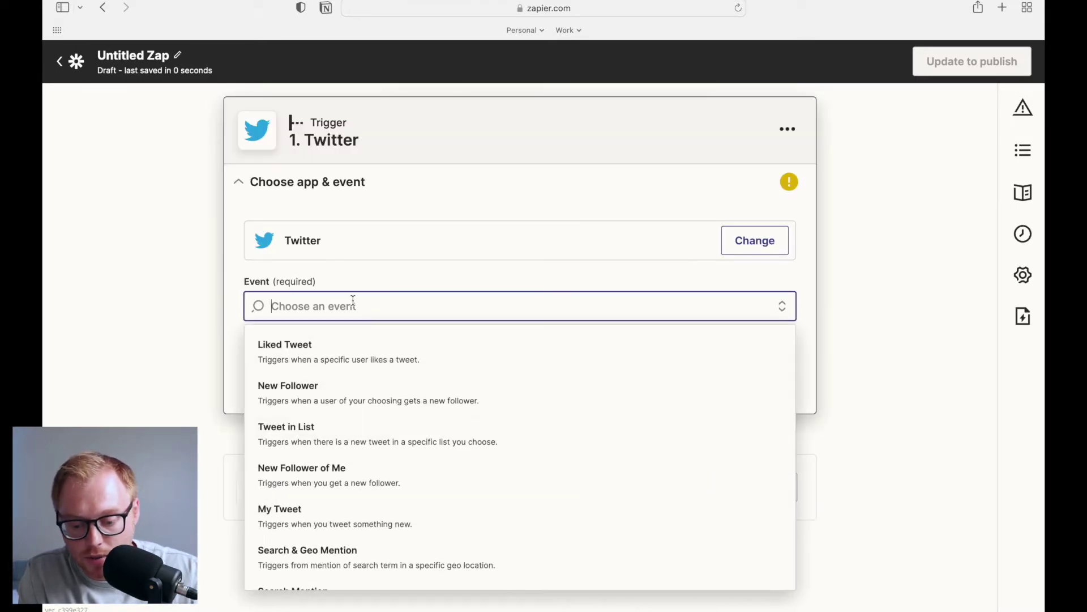
click(374, 395)
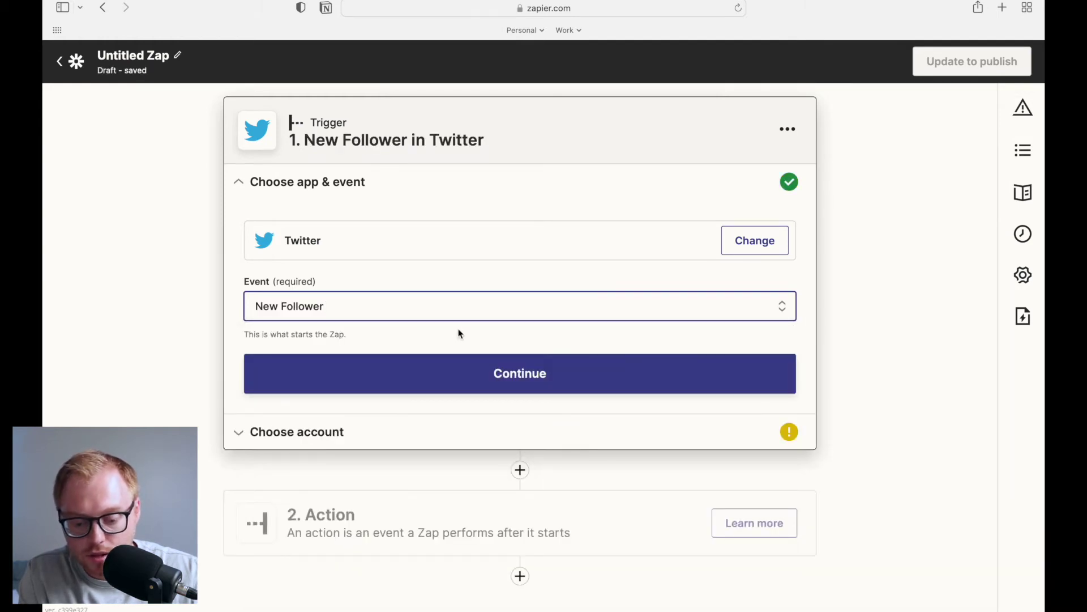
click(468, 371)
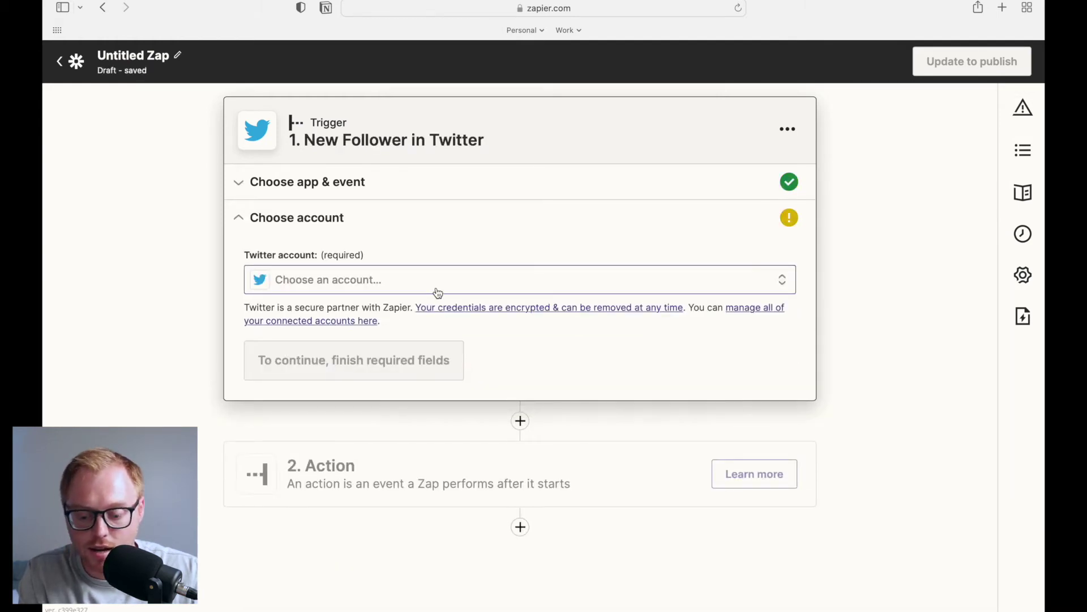
click(437, 292)
click(369, 398)
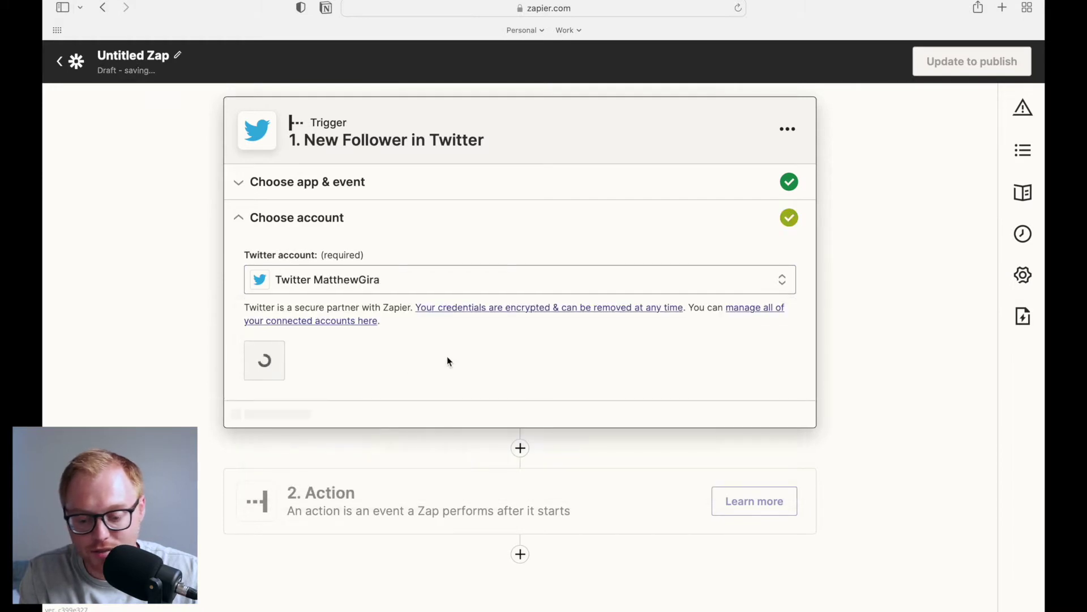
click(319, 369)
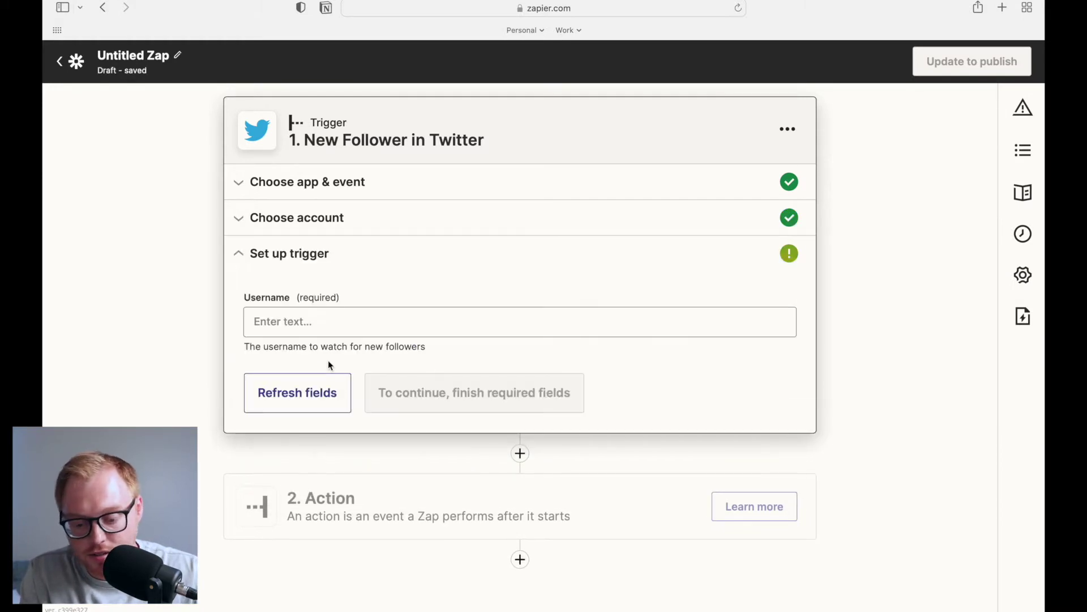
Enter the Twitter username to watch, correcting typos, and continue to testing
click(411, 323)
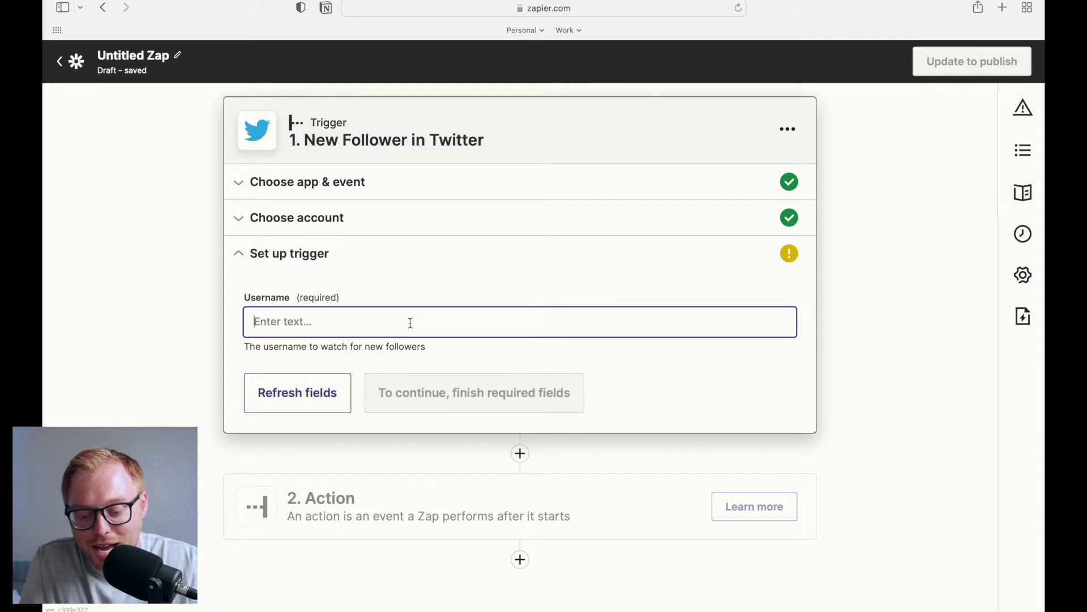
text(@matt)
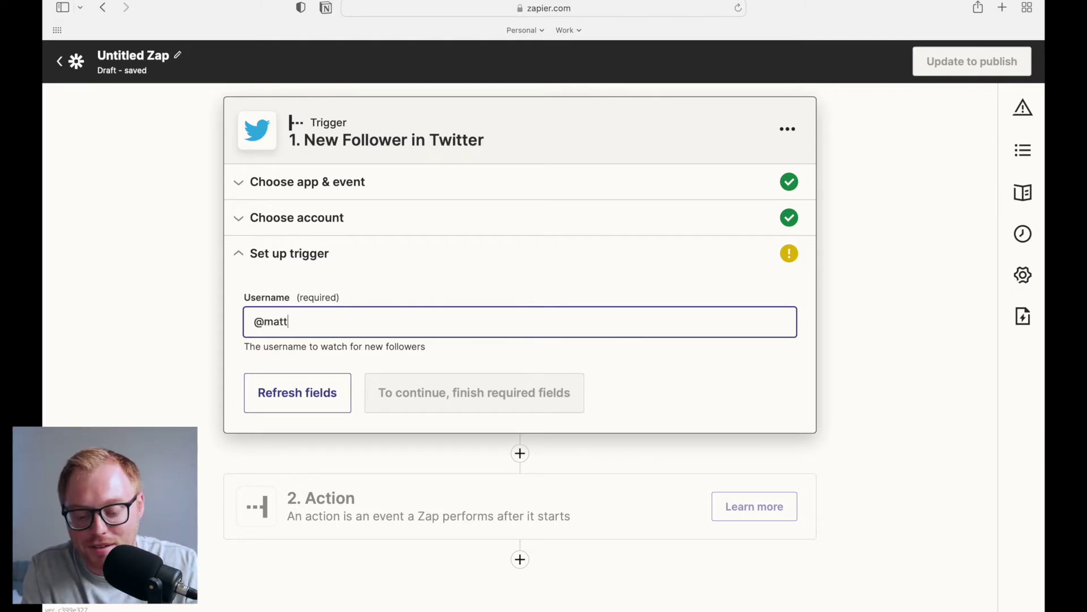
key(BackSpace)
key(BackSpace)
key(BackSpace)
key(BackSpace)
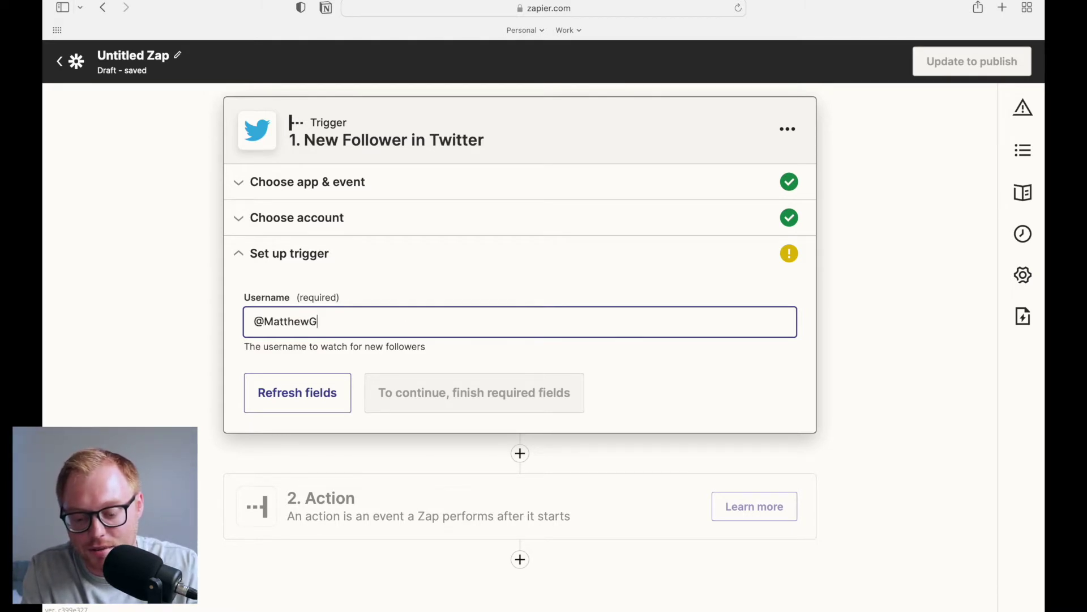
text(ra)
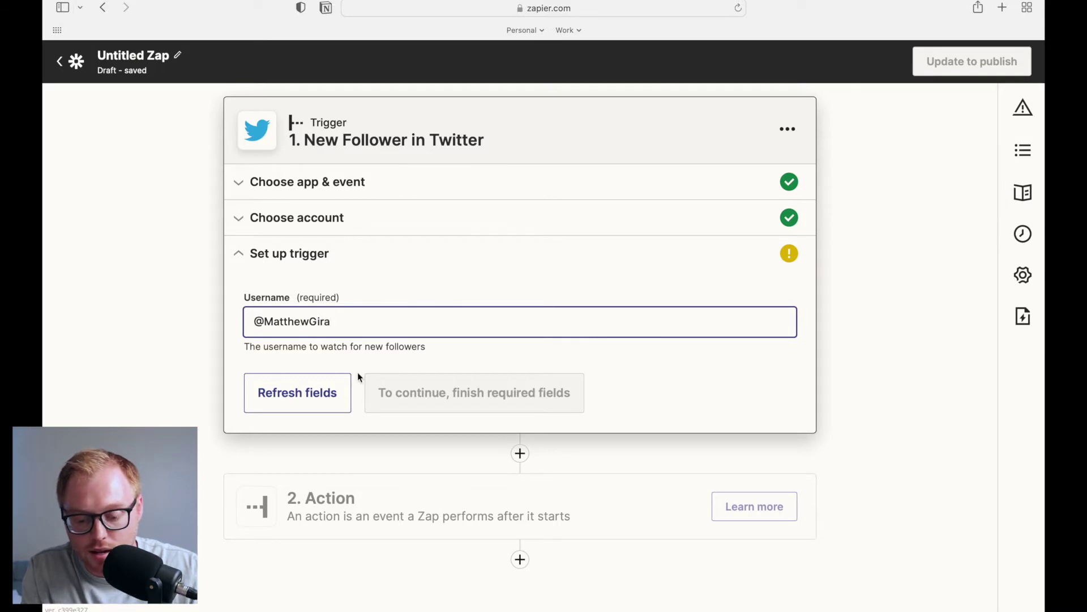
click(354, 368)
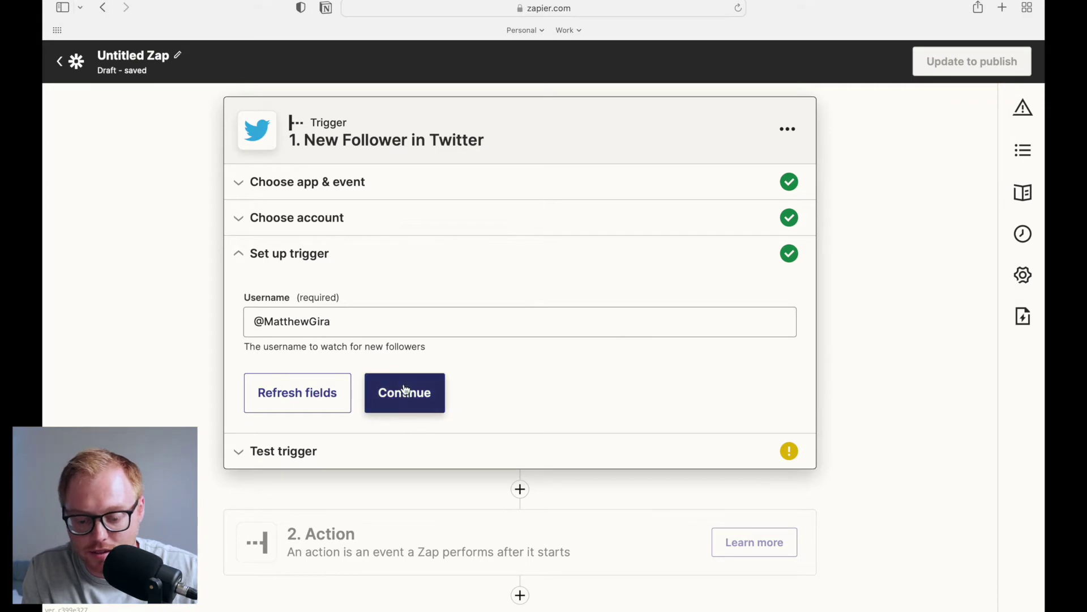
click(390, 387)
Test the trigger and review the returned Follower C sample data
click(532, 507)
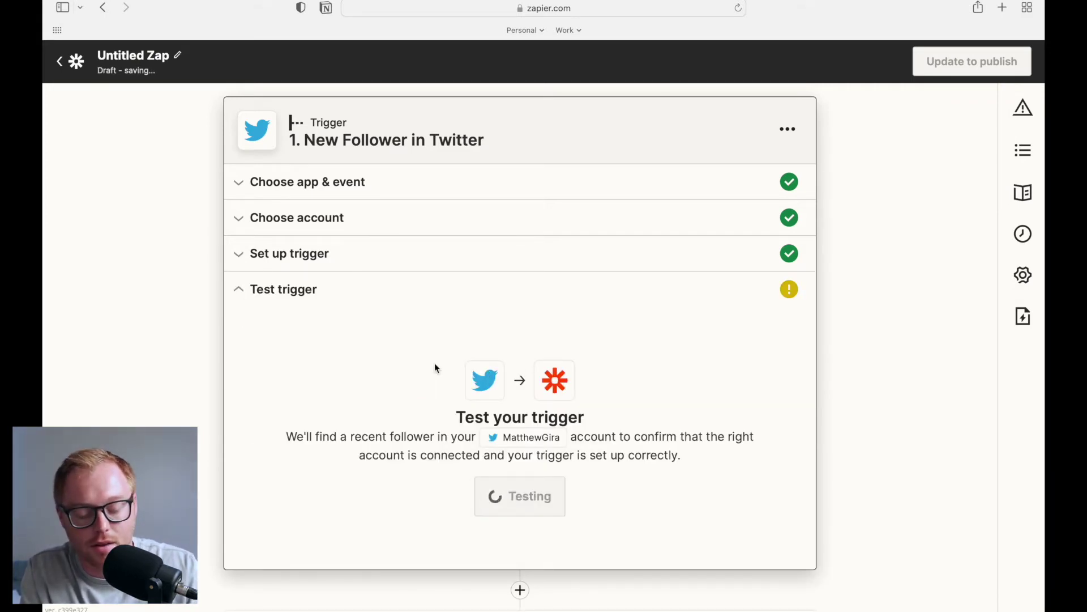
scroll(419, 337, down, 2)
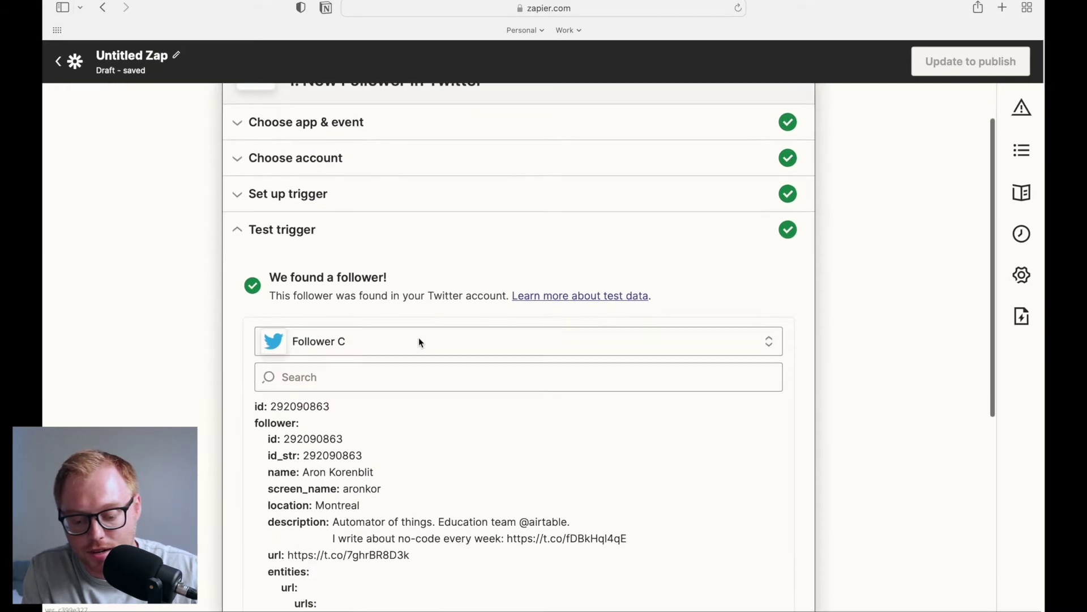
scroll(424, 461, down, 1)
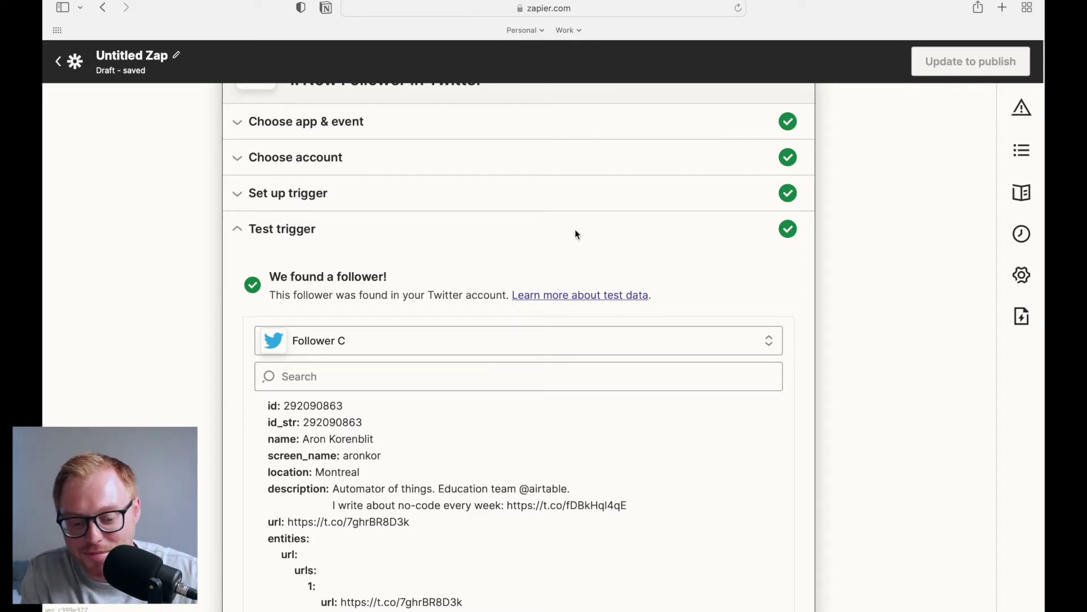
scroll(834, 274, down, 3)
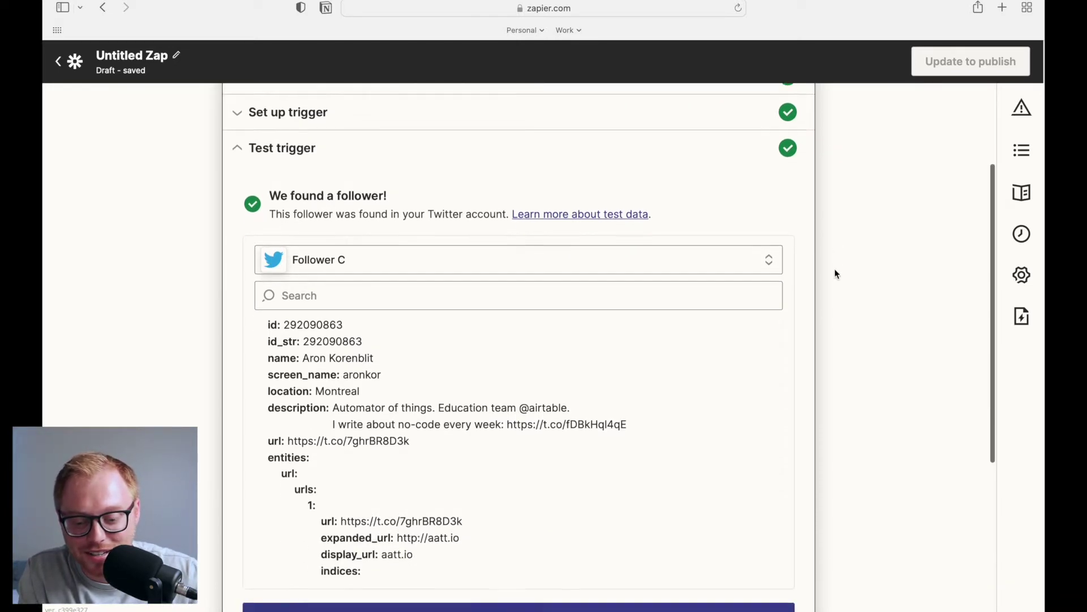
scroll(834, 274, down, 5)
Set the action to Airtable's Create Record event using the Airtable #2 account
click(539, 401)
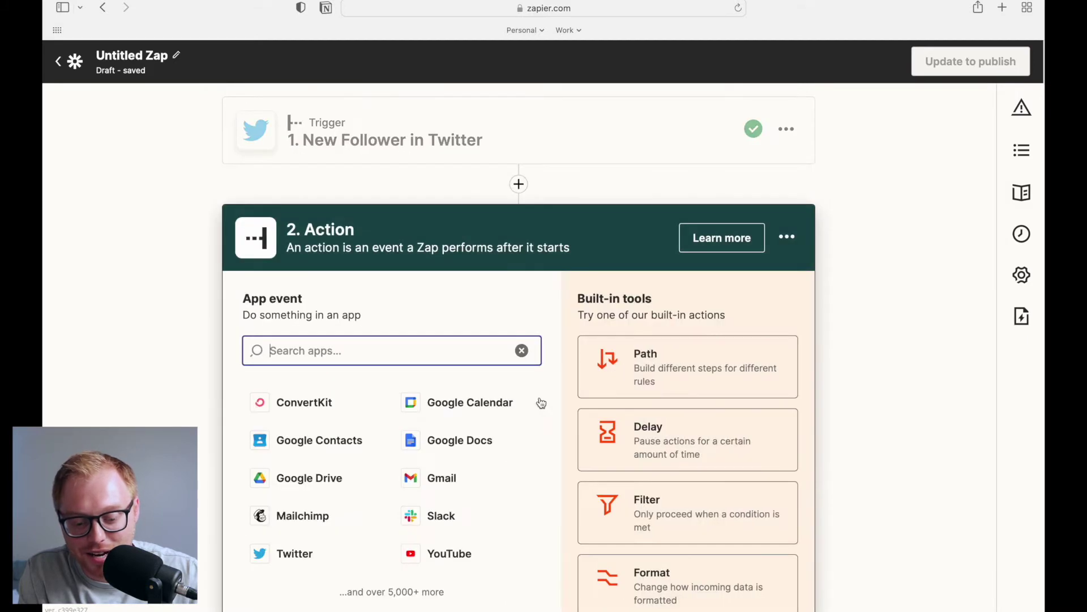
text(airta)
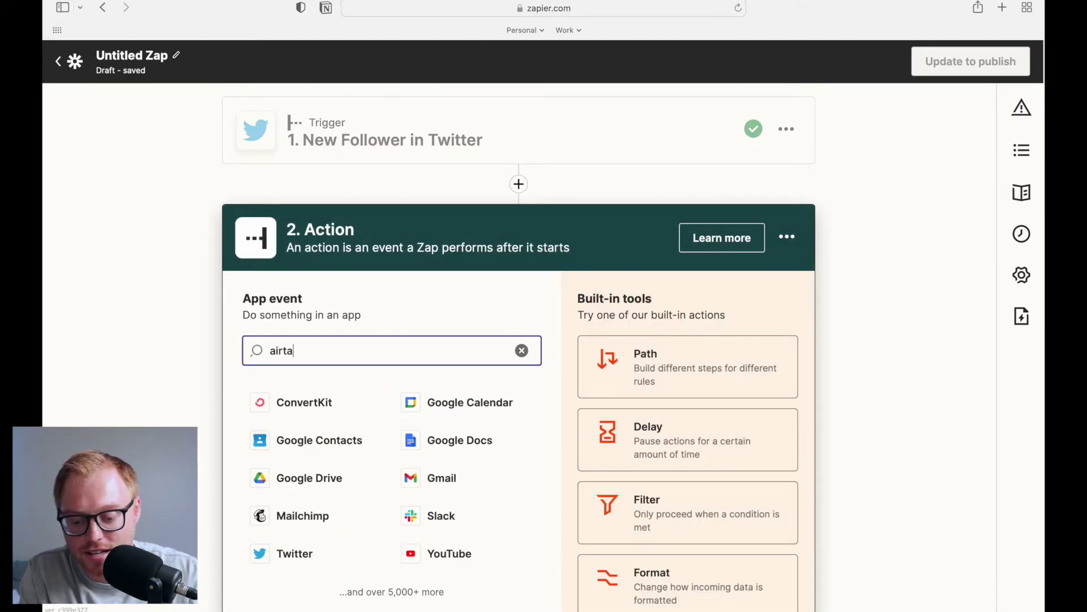
text(ble)
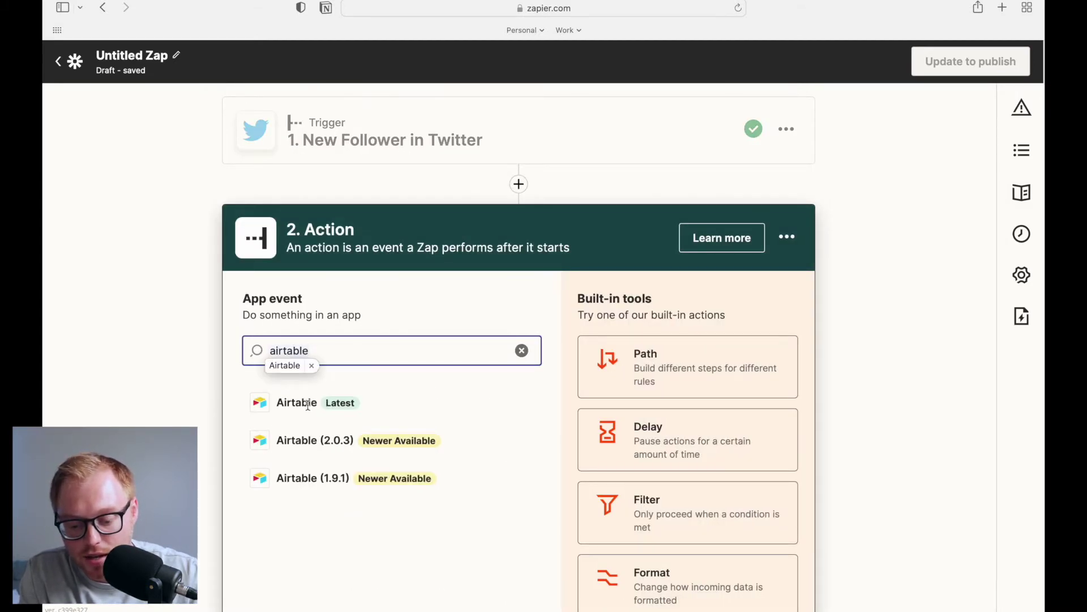
click(297, 402)
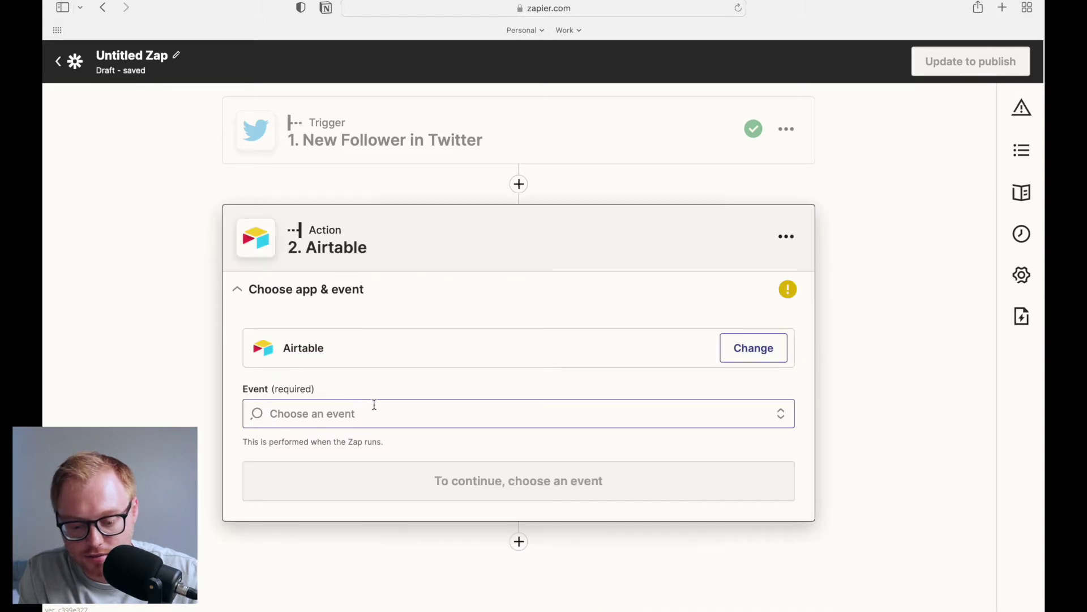
click(375, 404)
click(365, 477)
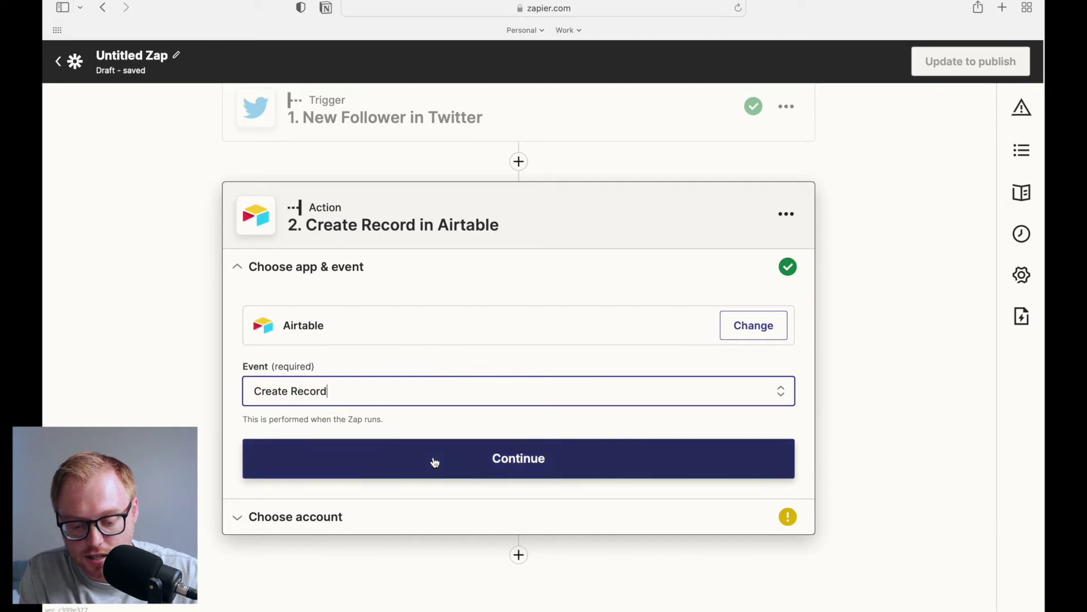
click(435, 462)
click(434, 390)
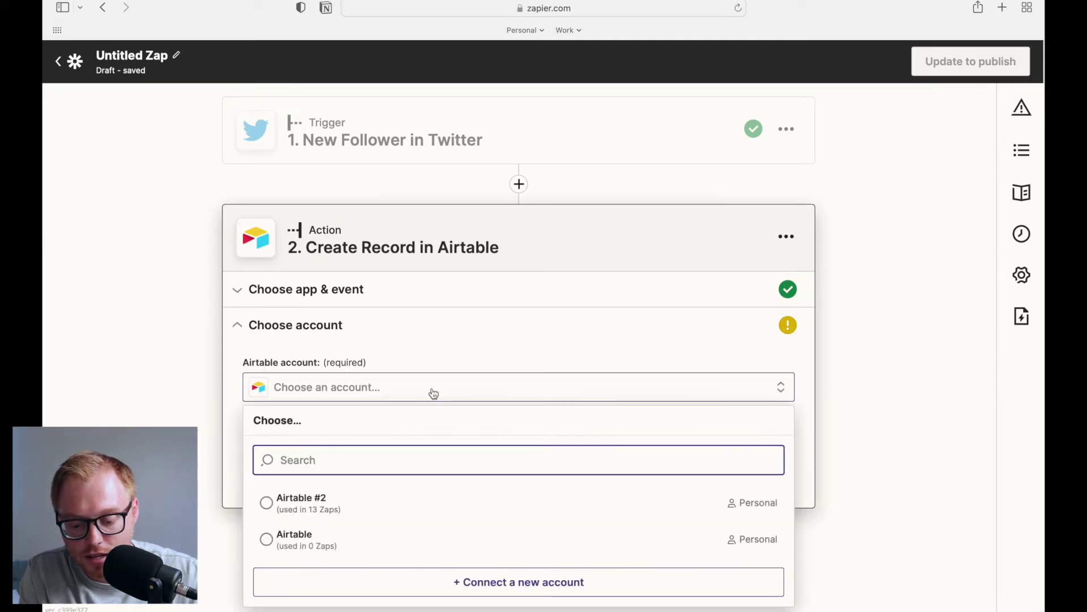
click(359, 502)
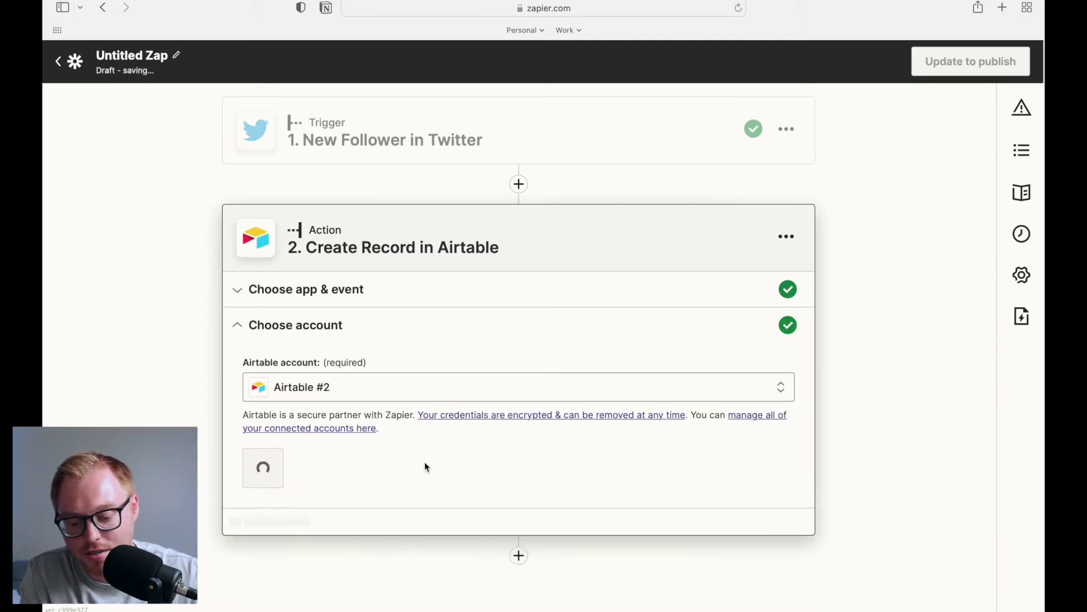
click(294, 460)
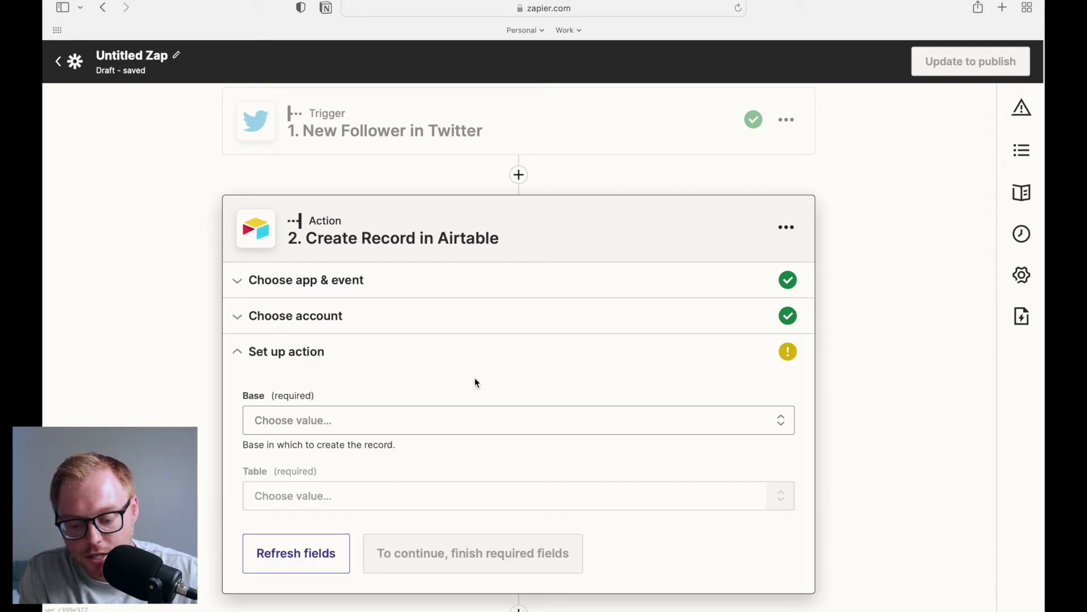
Choose the Analyze Twitter base and its Twitter Followers table
click(417, 369)
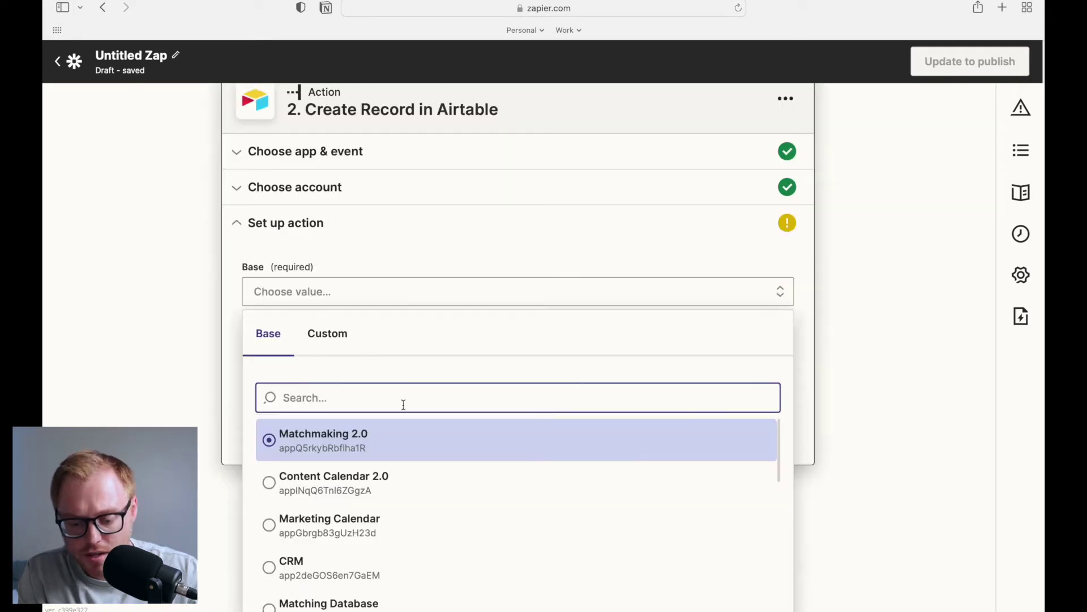
scroll(403, 404, down, 10)
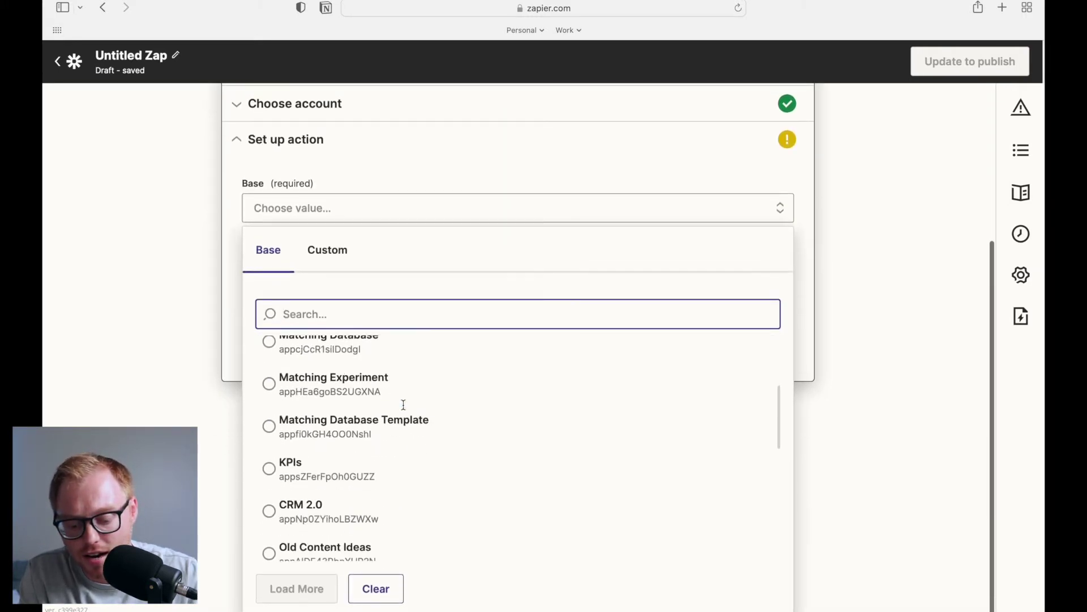
scroll(404, 404, down, 10)
click(363, 463)
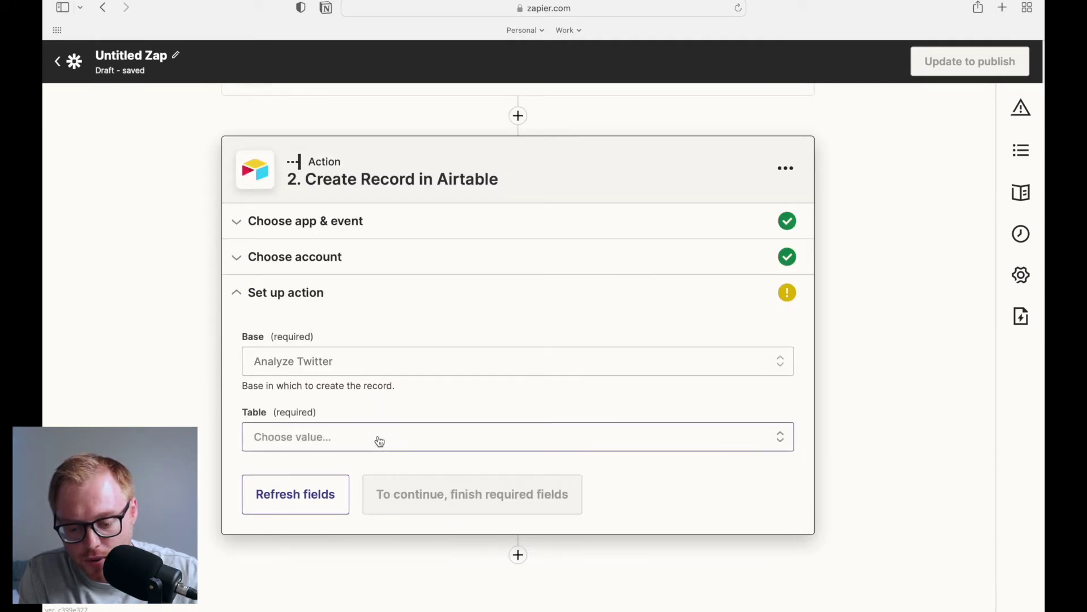
click(379, 441)
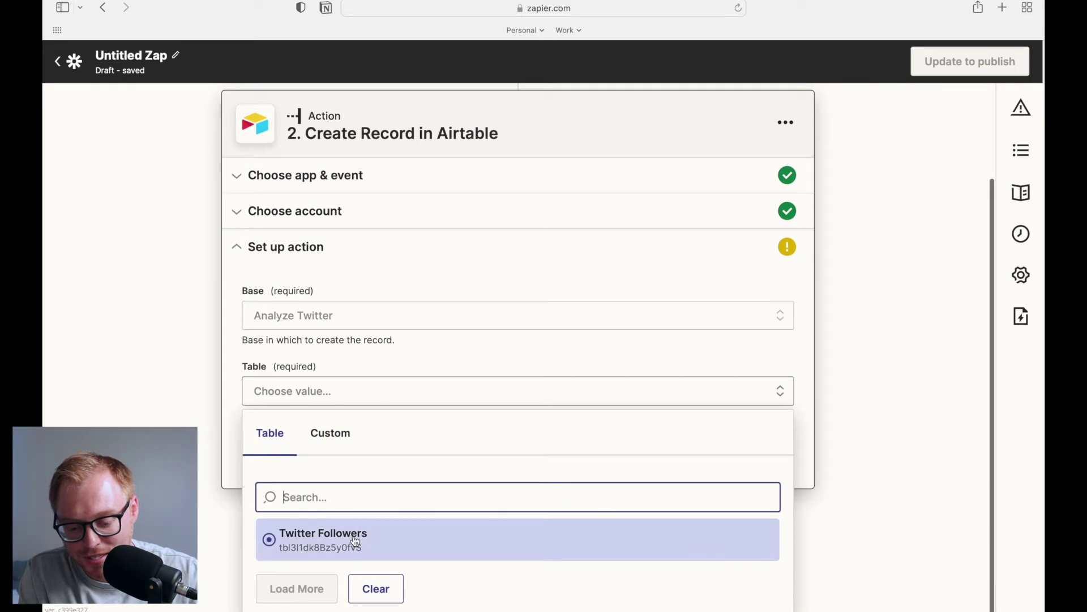
click(355, 541)
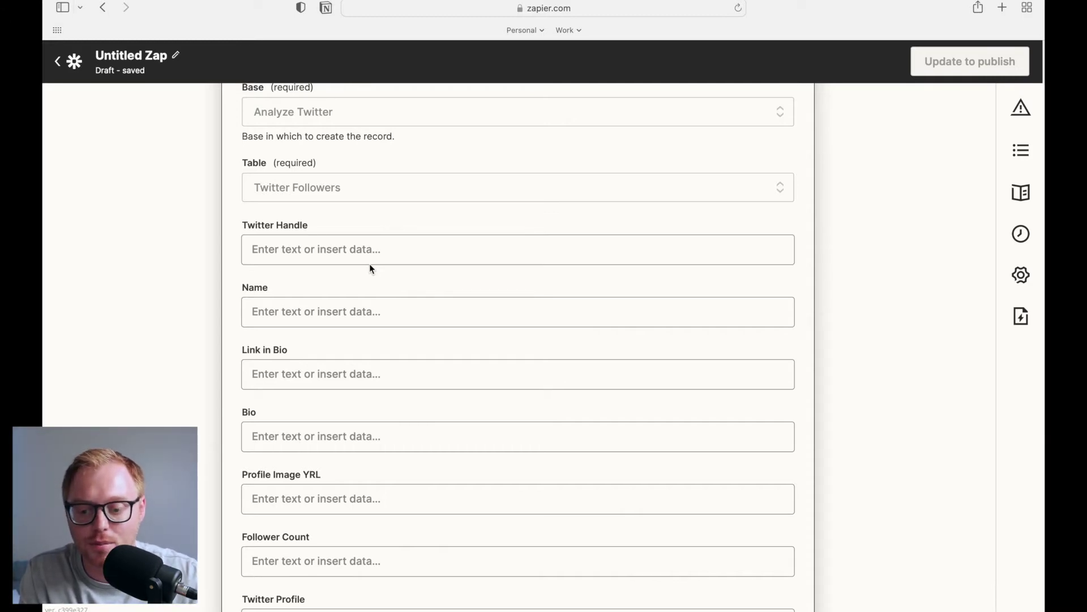
Map the follower screen name into Twitter Handle and the follower name into Name
click(345, 245)
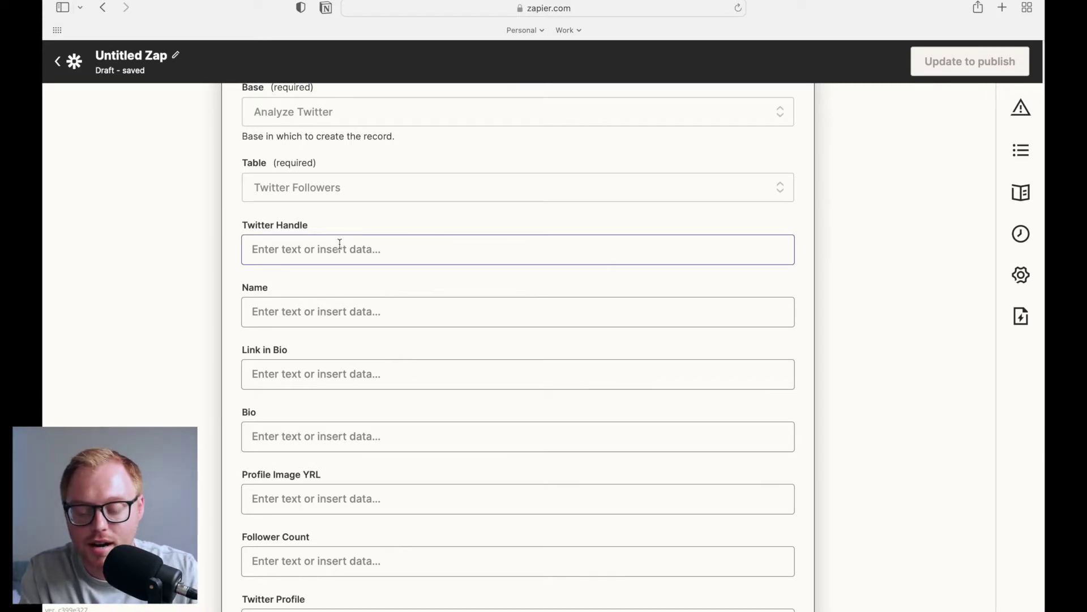
scroll(337, 244, up, 1)
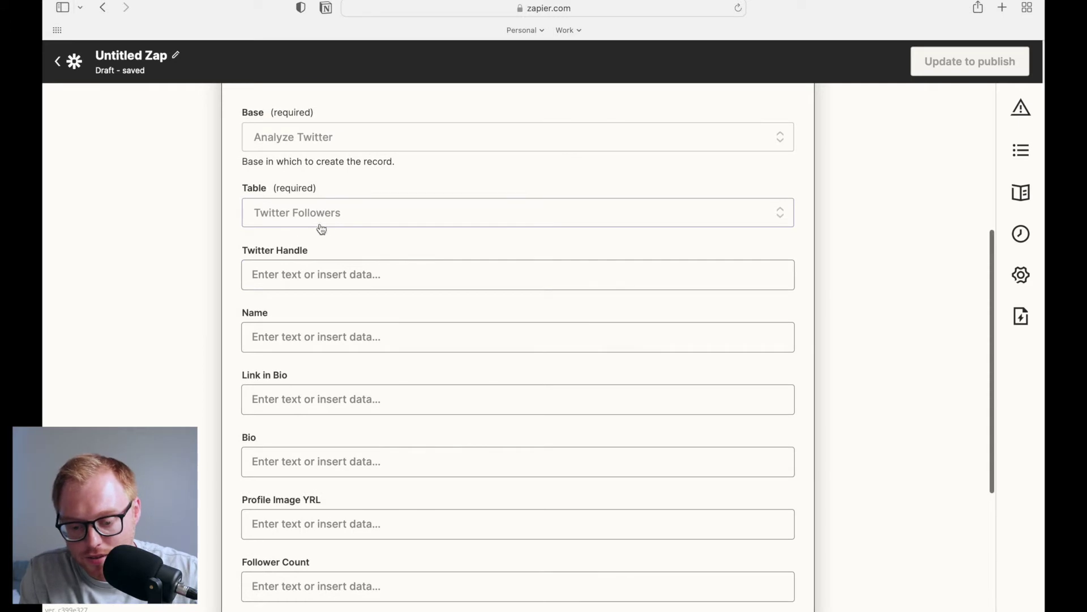
click(309, 274)
scroll(422, 308, down, 1)
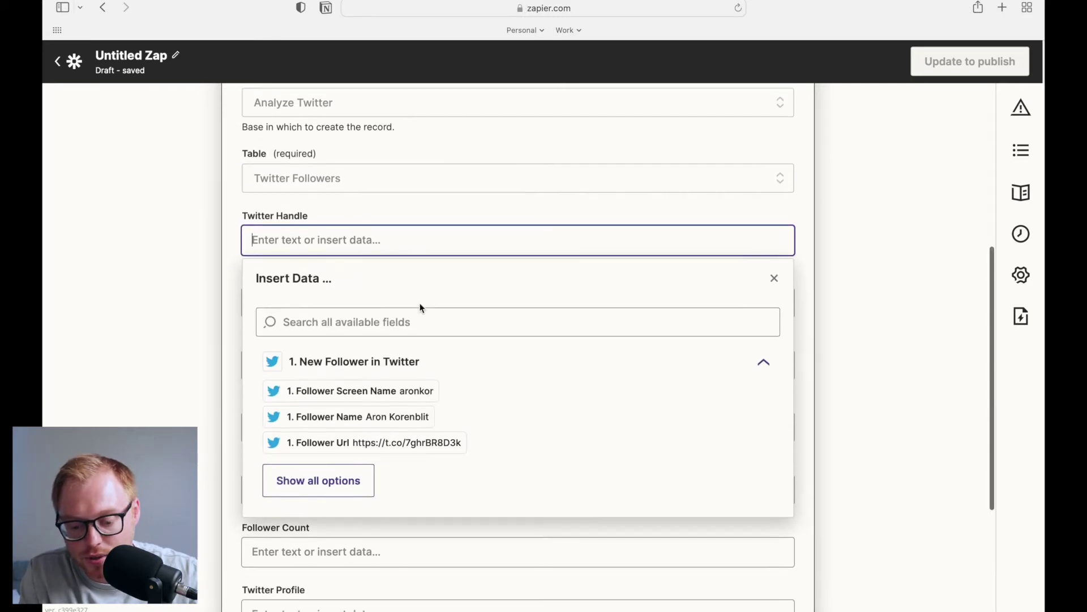
click(364, 386)
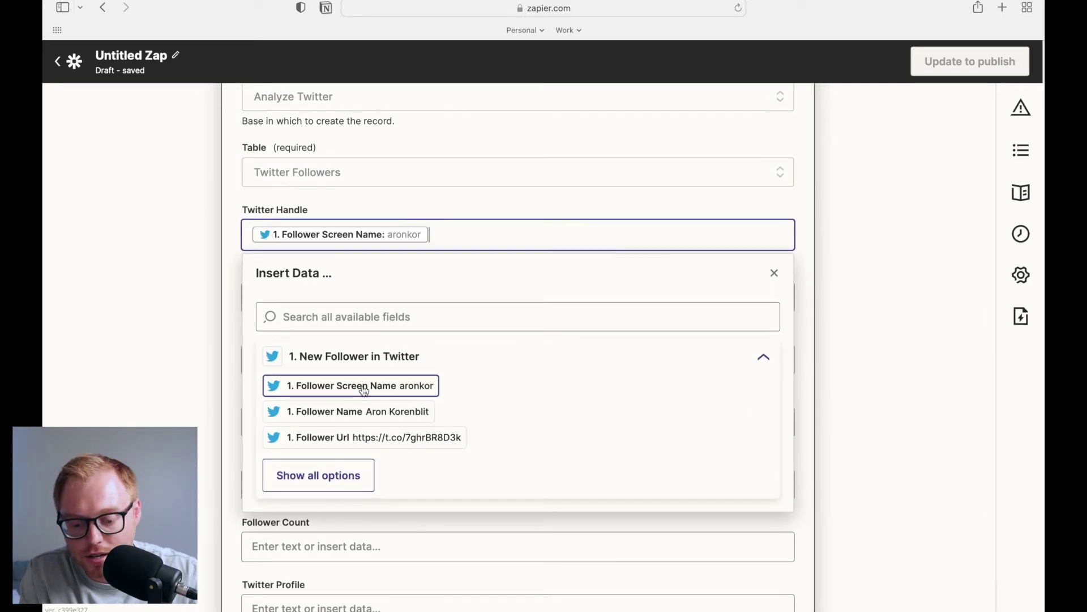
click(230, 304)
click(325, 292)
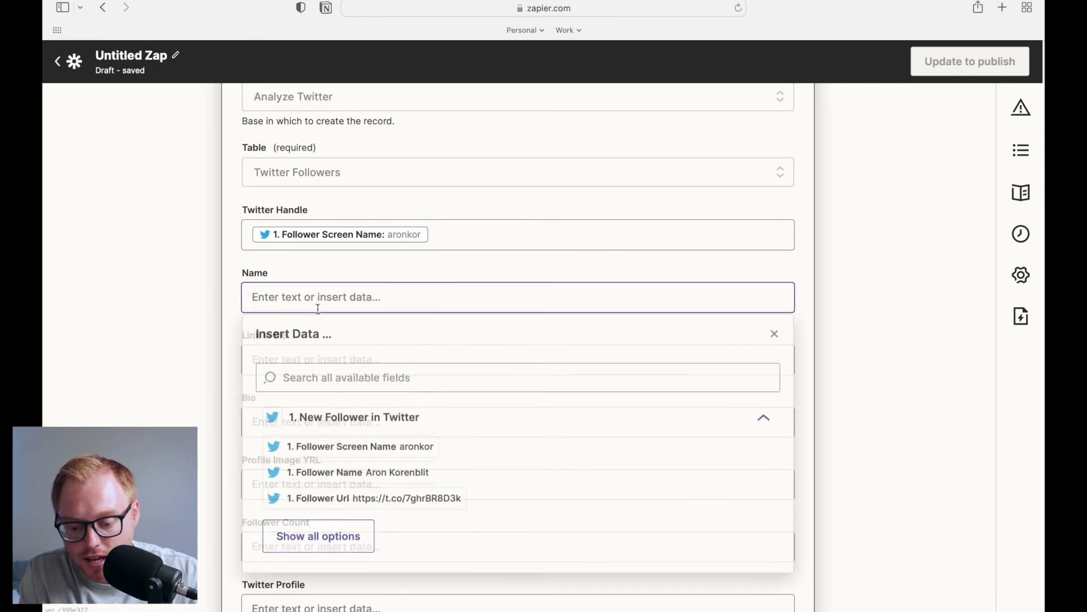
click(382, 475)
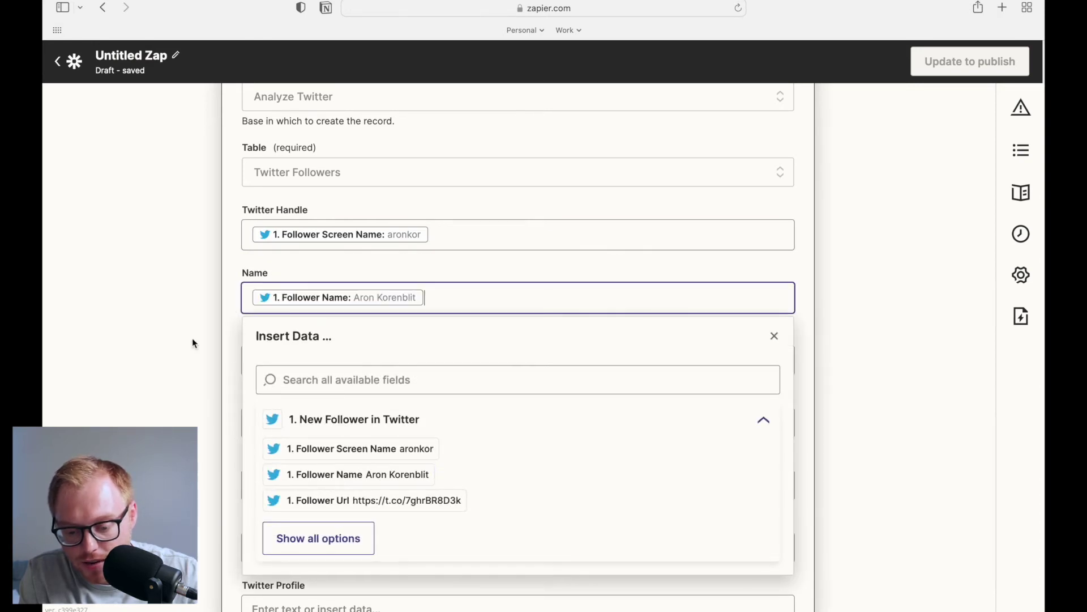
click(210, 347)
Map the follower URL into Link in Bio and the description into Bio
scroll(210, 348, down, 2)
click(356, 301)
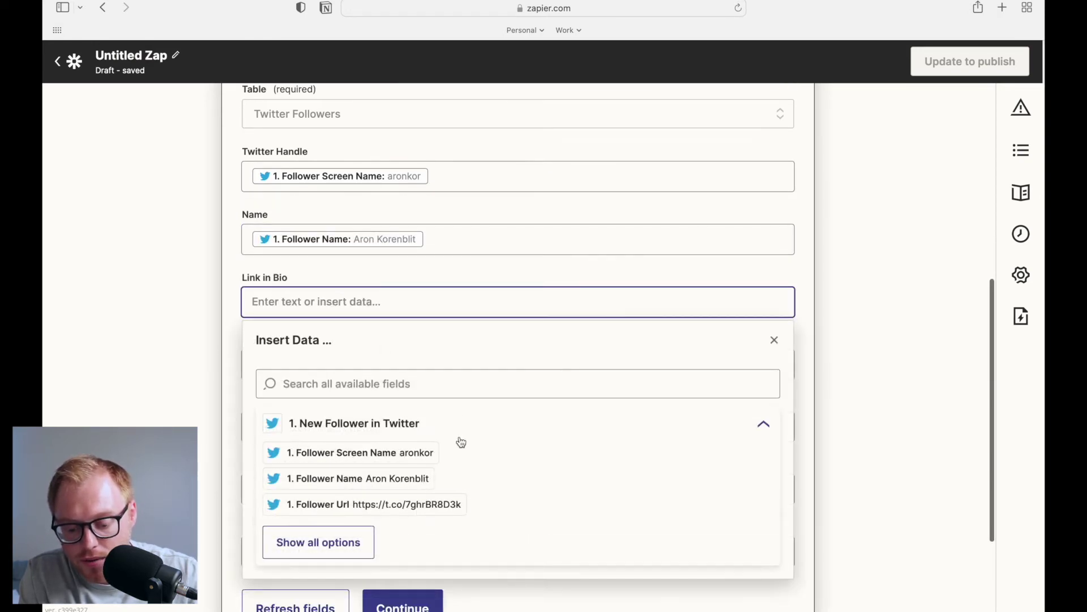
click(360, 551)
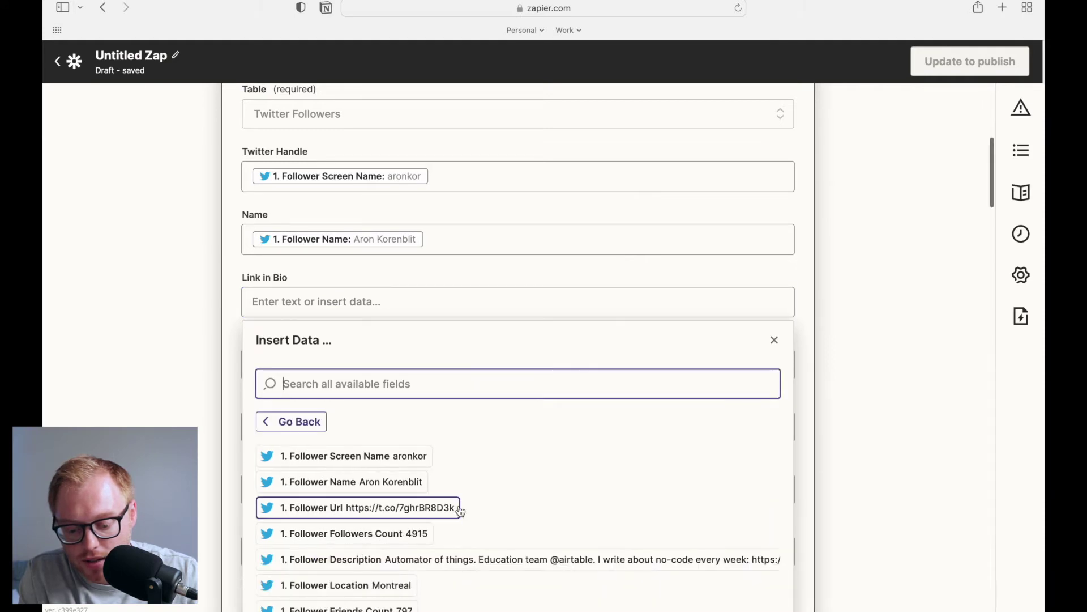
click(411, 513)
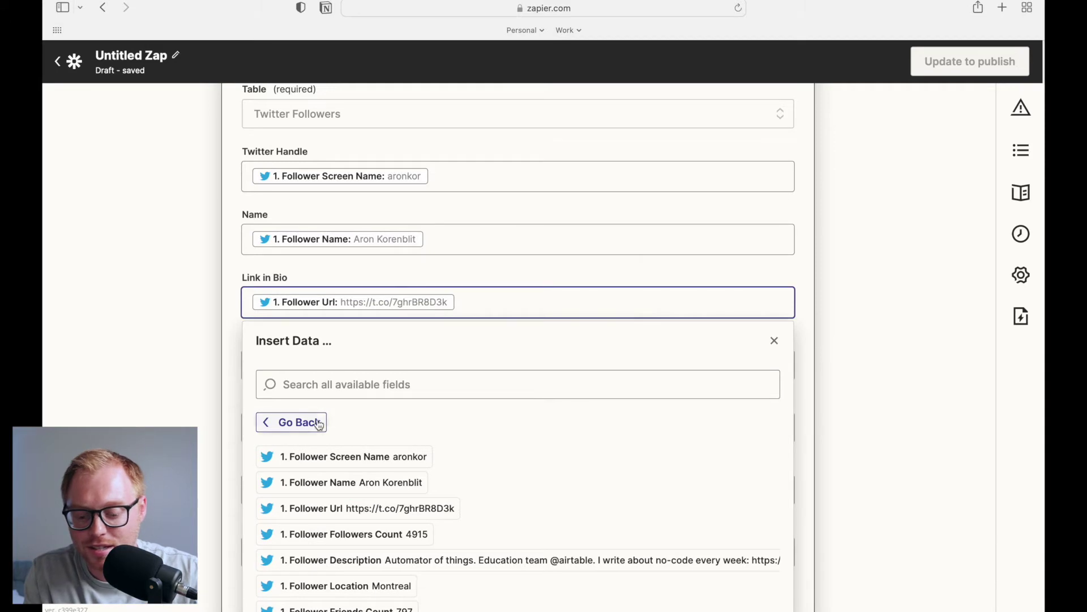
click(201, 416)
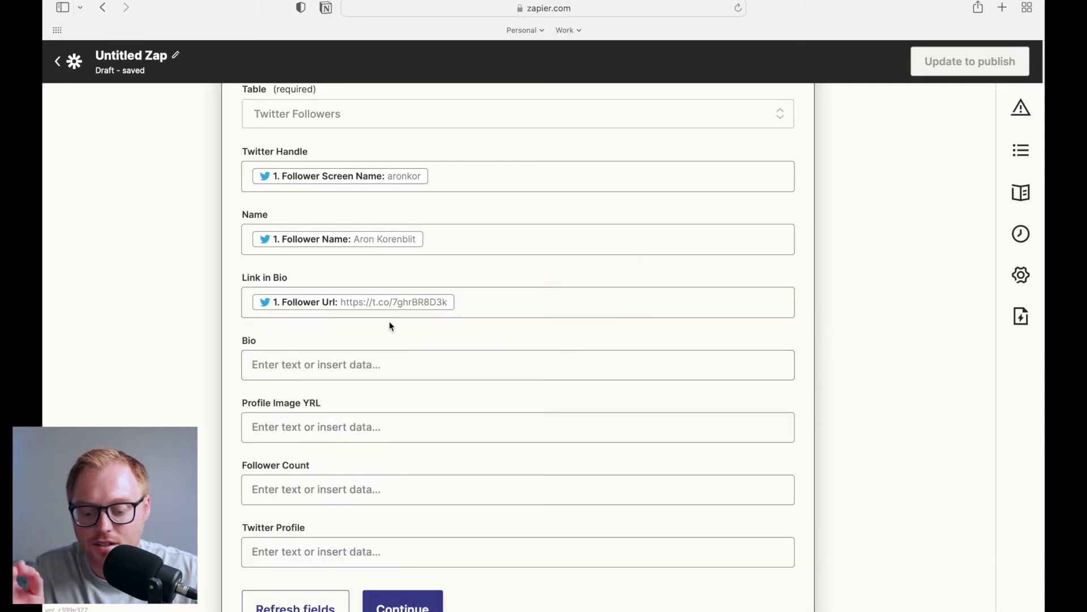
click(364, 368)
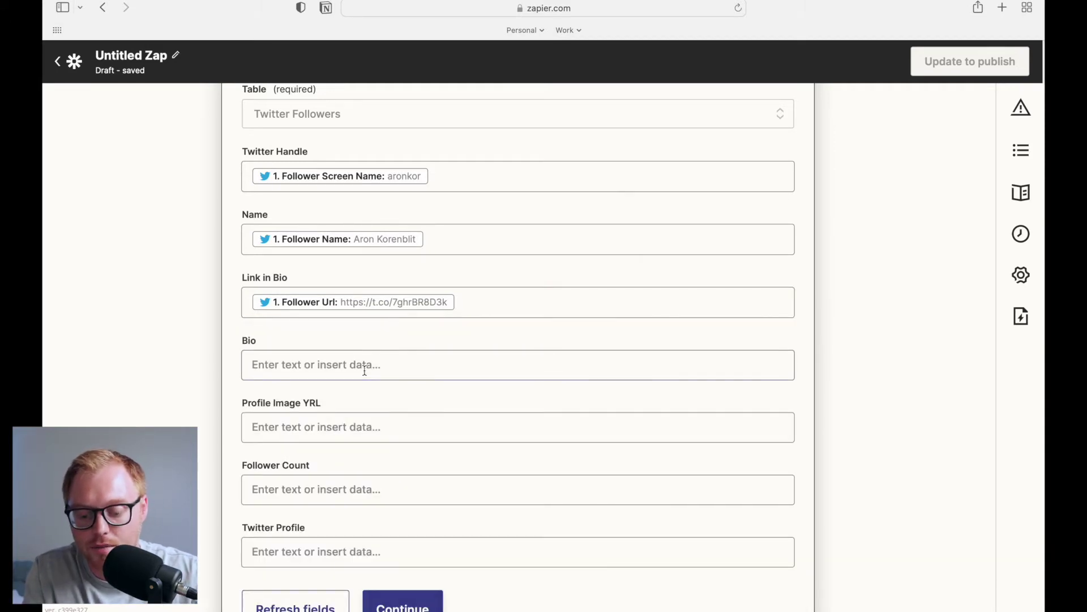
scroll(424, 330, down, 3)
click(358, 545)
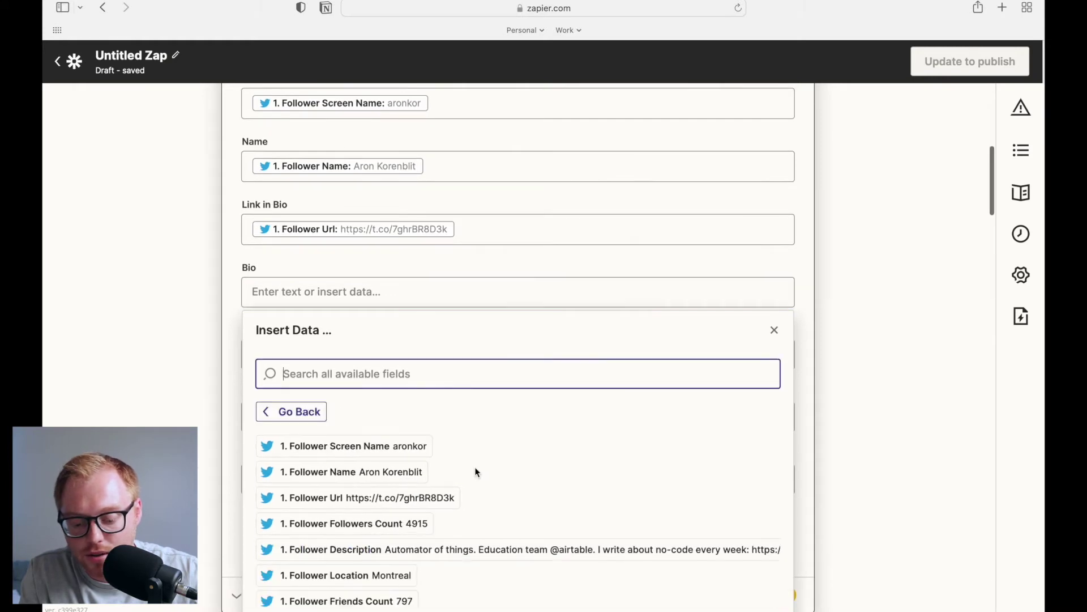
scroll(474, 468, down, 1)
click(460, 504)
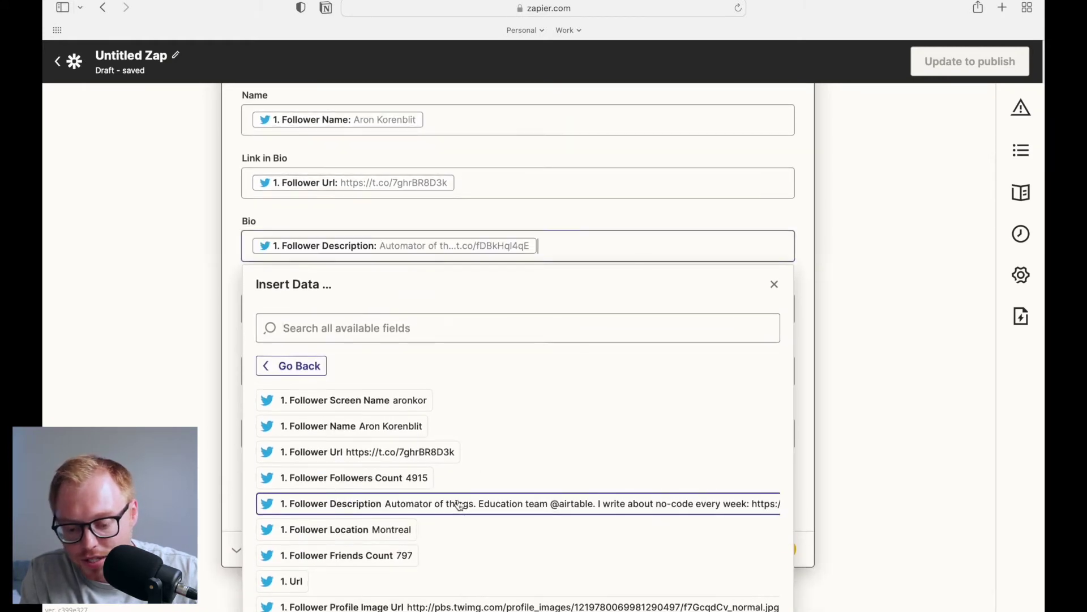
click(235, 382)
Map the profile image URL into Profile Image YRL and followers count into Follower Count
click(329, 310)
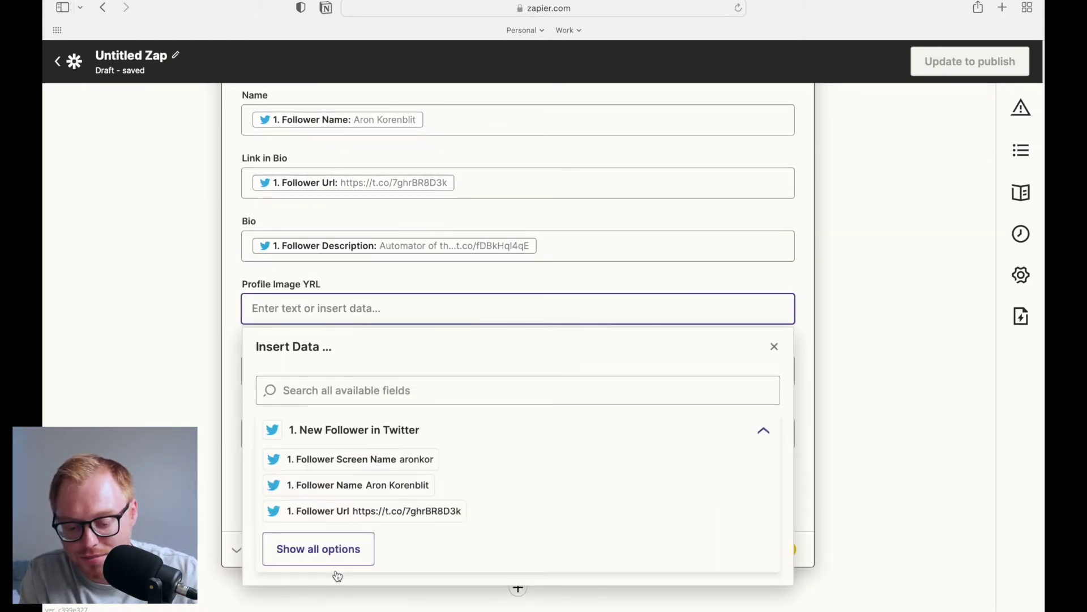
click(335, 558)
scroll(527, 484, down, 3)
scroll(484, 515, down, 2)
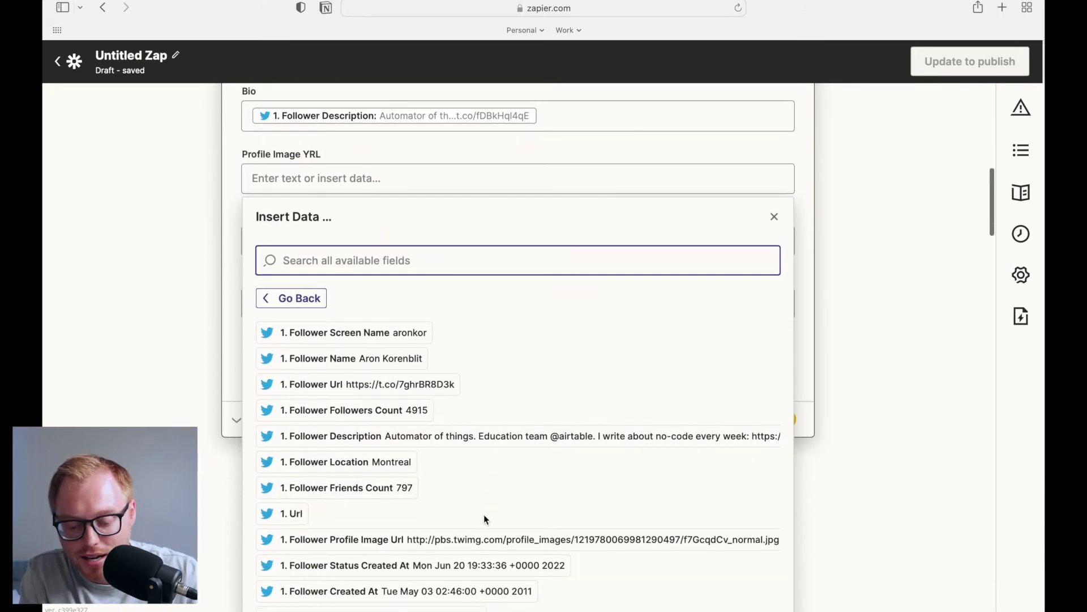
click(413, 545)
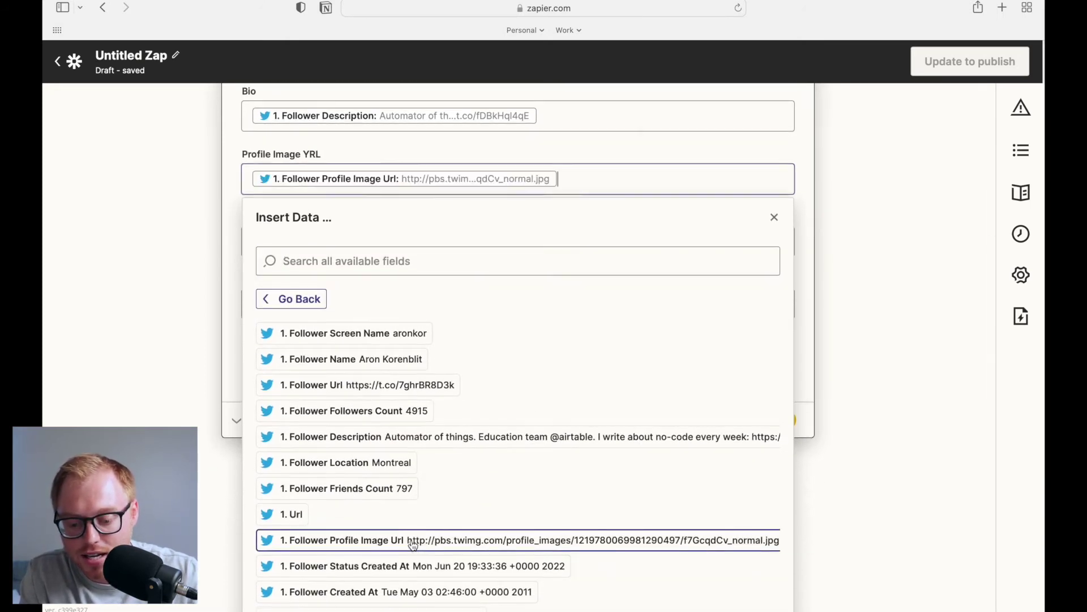
click(232, 354)
click(342, 341)
right_click(342, 341)
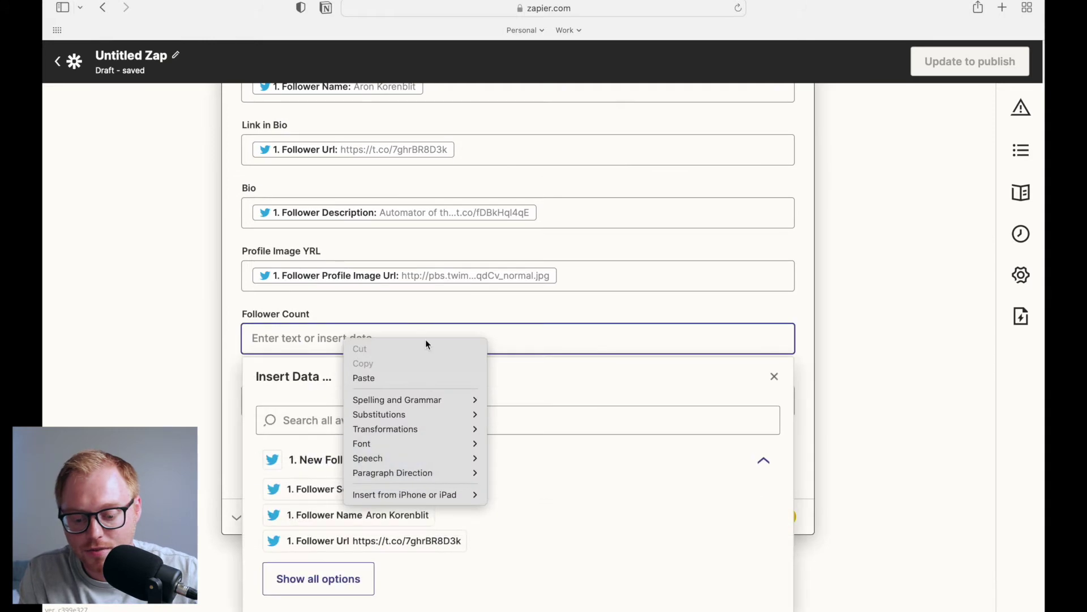
click(559, 365)
click(359, 582)
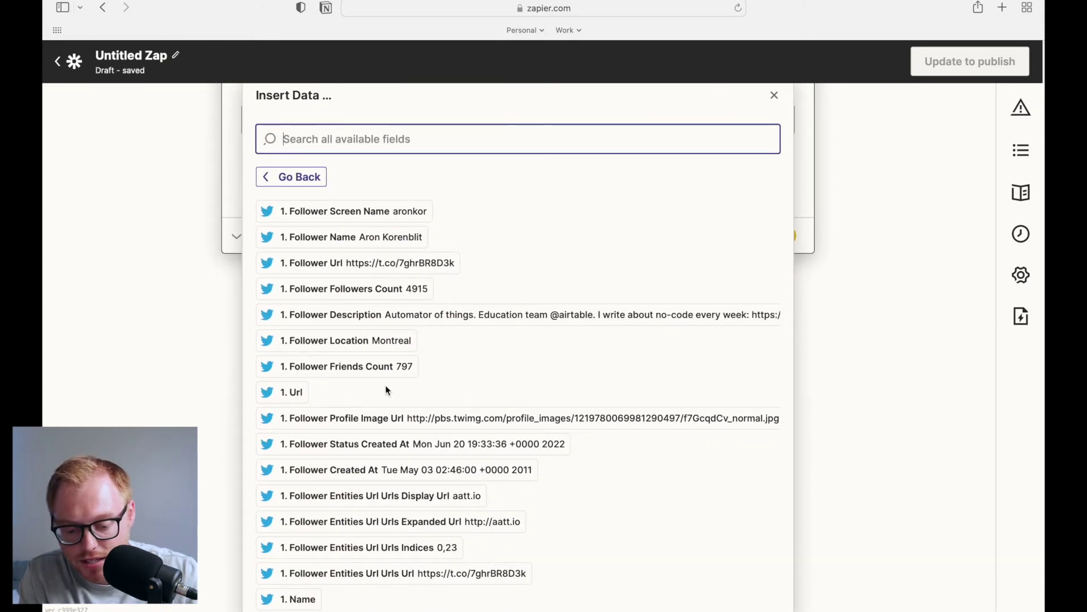
click(395, 290)
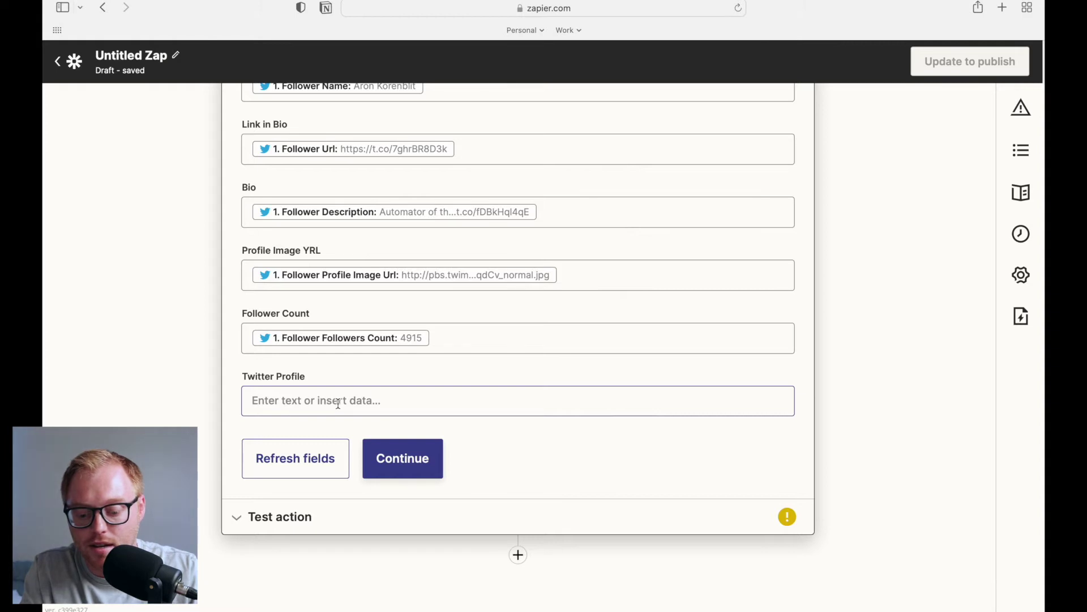
Send a test record to Airtable and switch over to the Twitter Followers base
click(405, 456)
scroll(508, 402, down, 2)
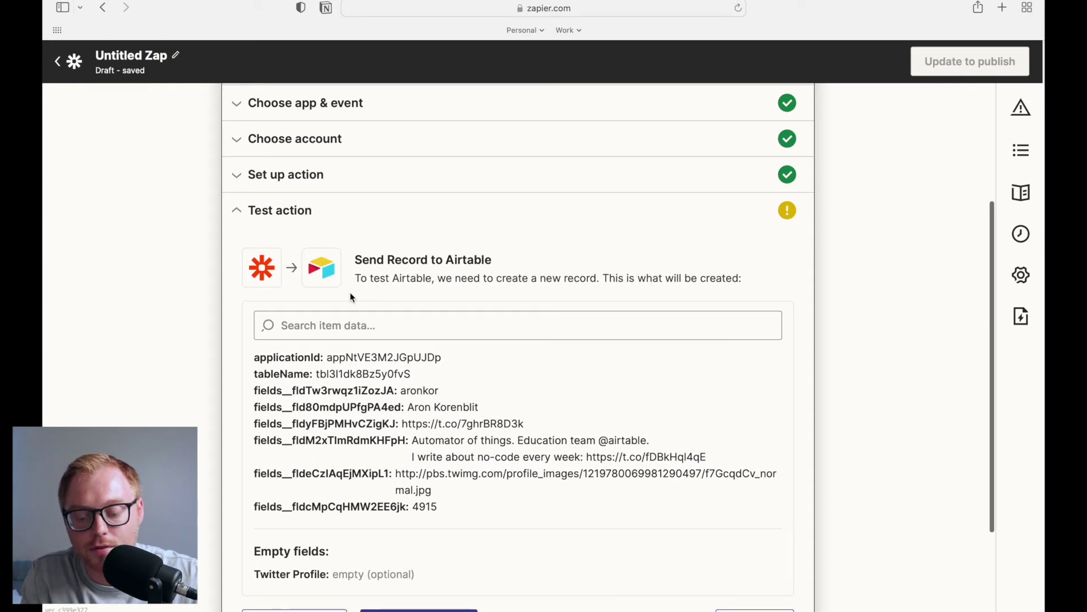
scroll(460, 245, down, 3)
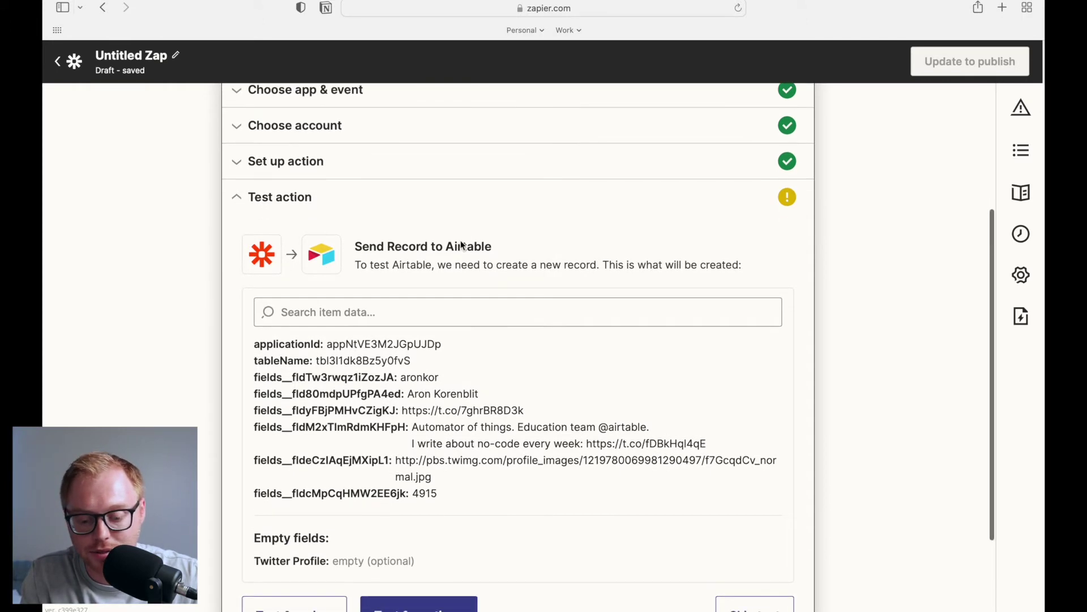
click(438, 563)
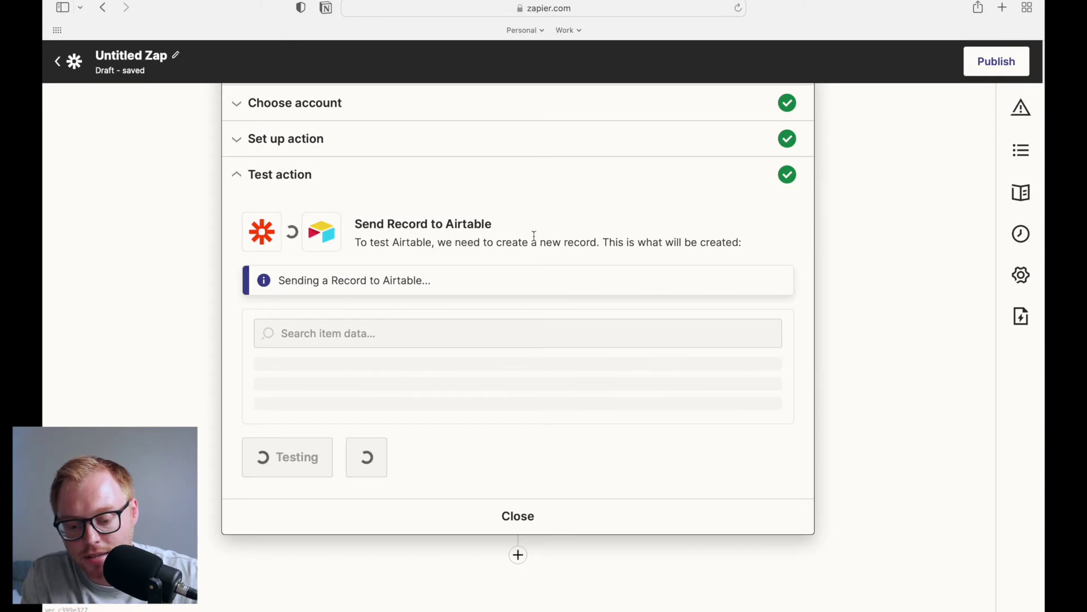
scroll(512, 374, down, 3)
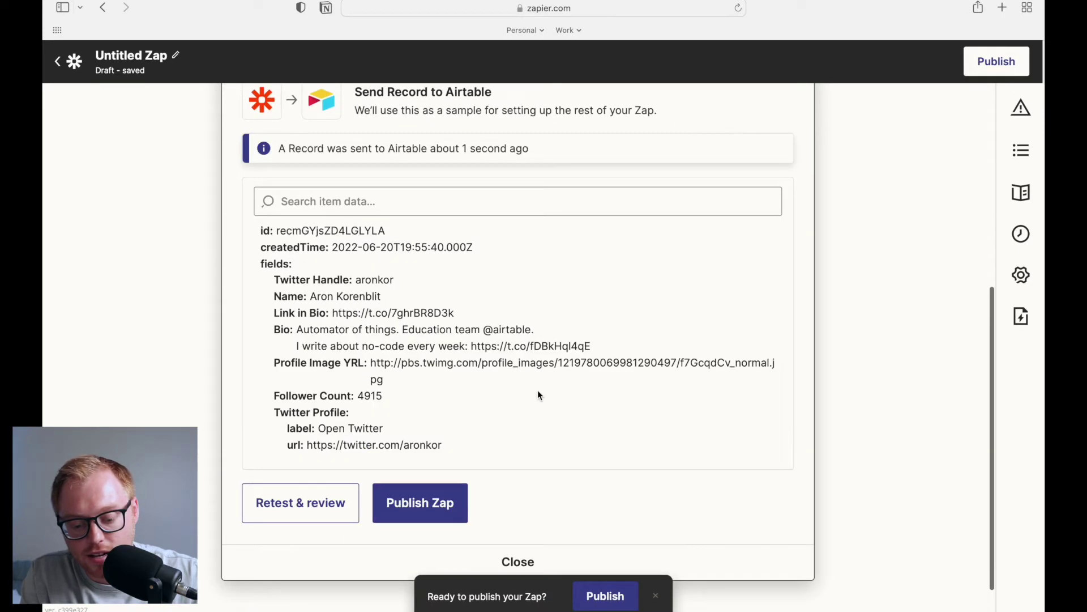
scroll(554, 371, up, 1)
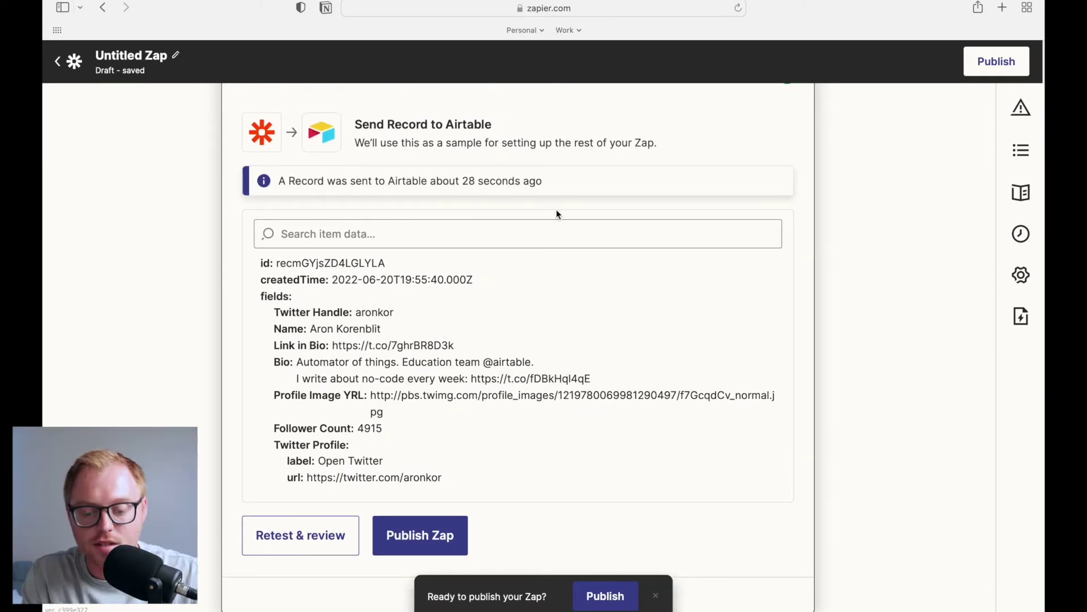
key(ctrl+Right)
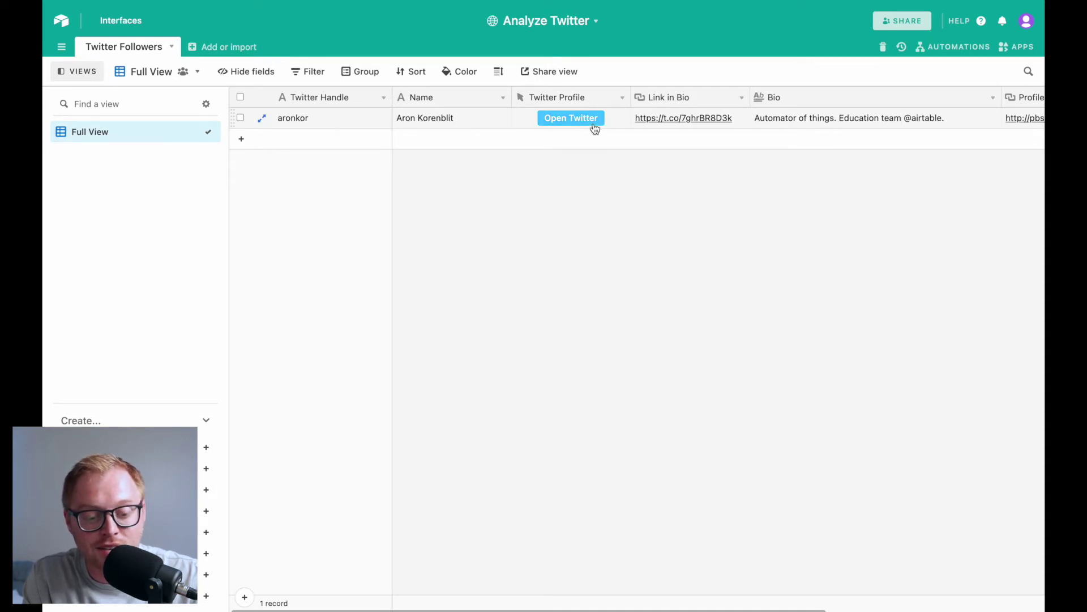
scroll(592, 124, right, 1)
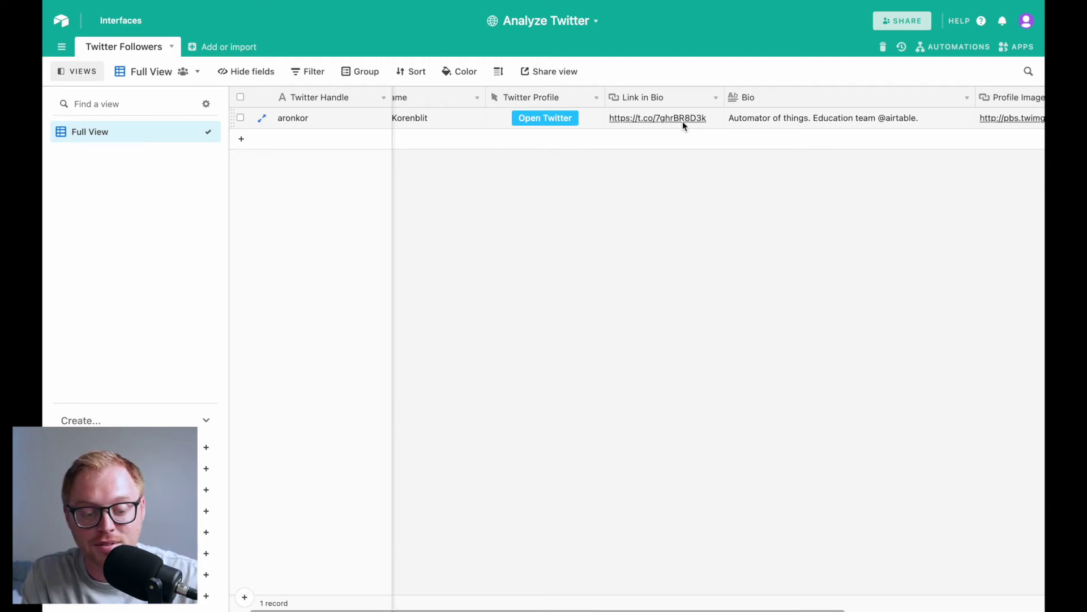
scroll(770, 117, right, 3)
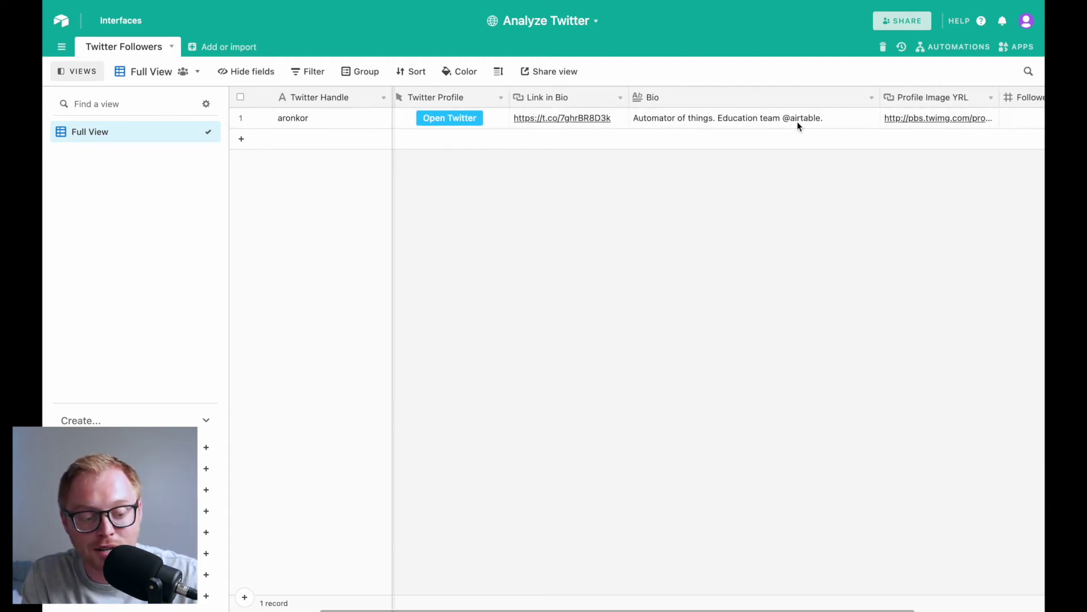
scroll(919, 118, right, 1)
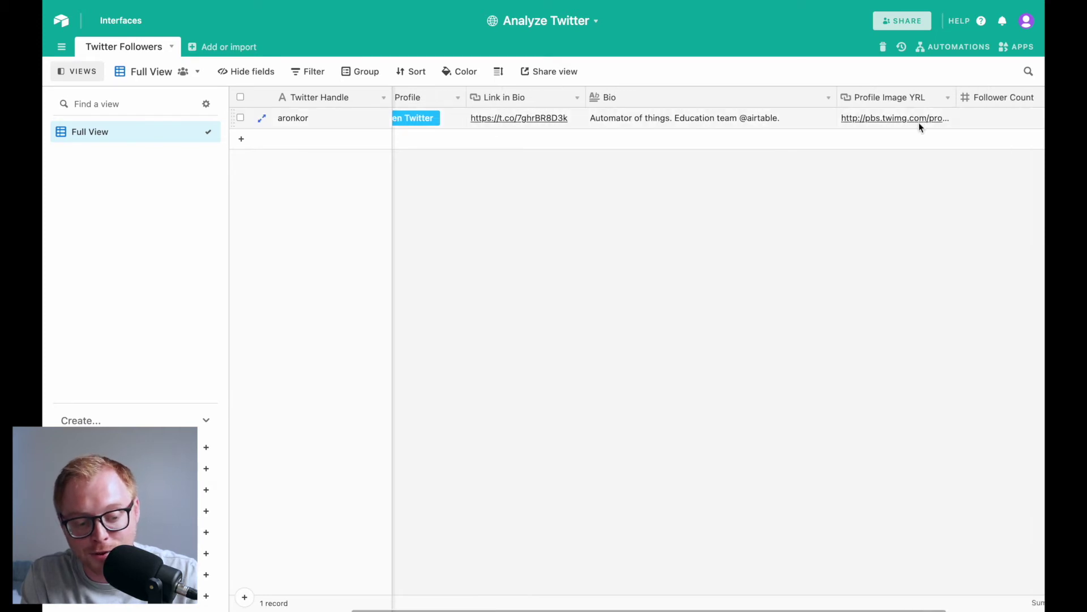
scroll(918, 122, right, 2)
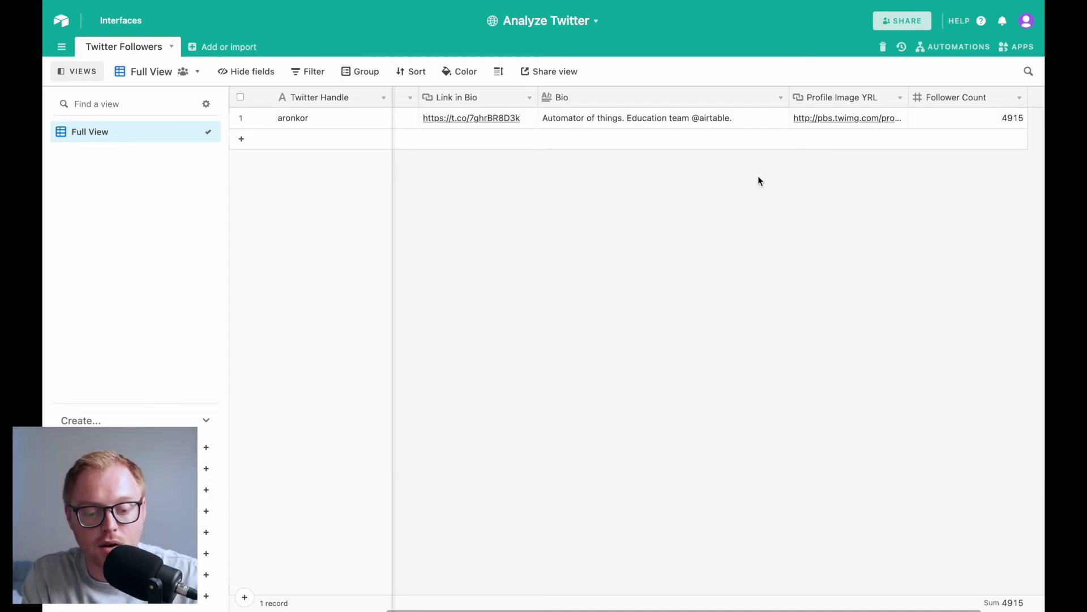
scroll(757, 178, left, 1)
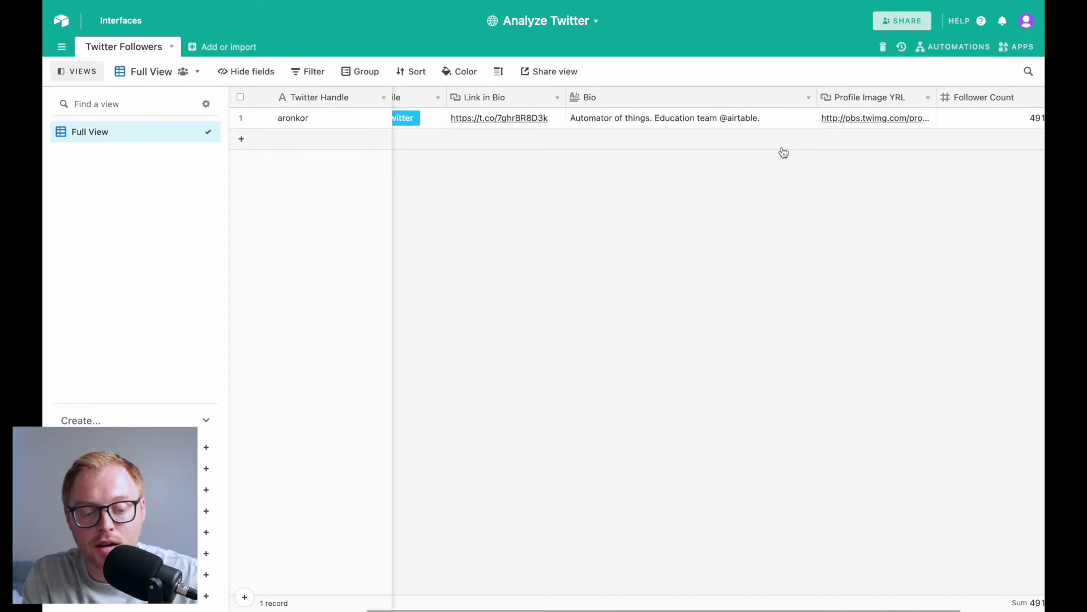
click(791, 126)
click(766, 188)
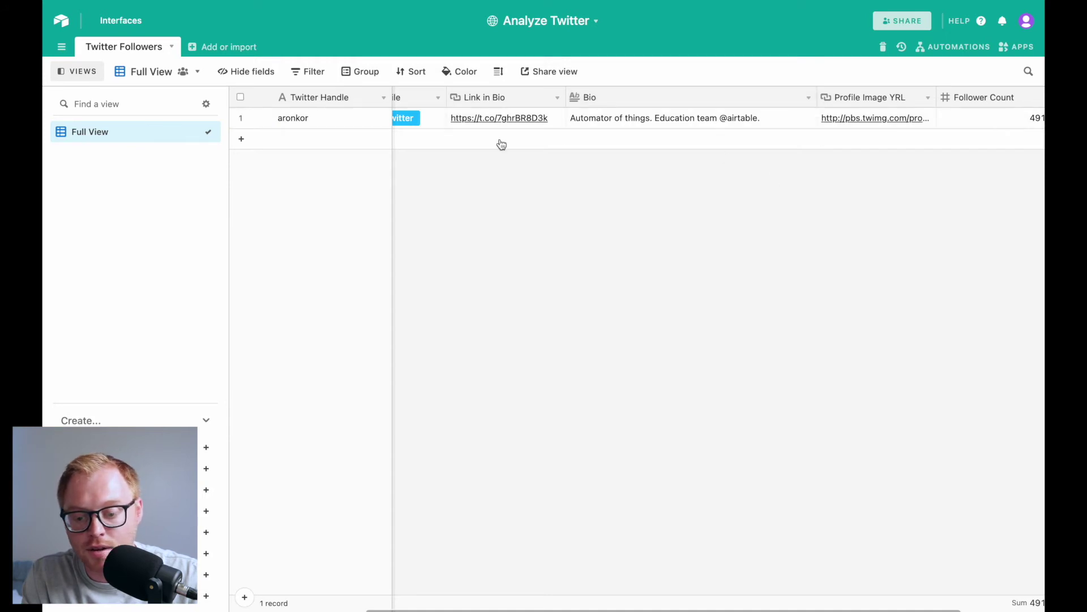
Check the Full View options and the first record's full bio, then start a new grid view
click(195, 76)
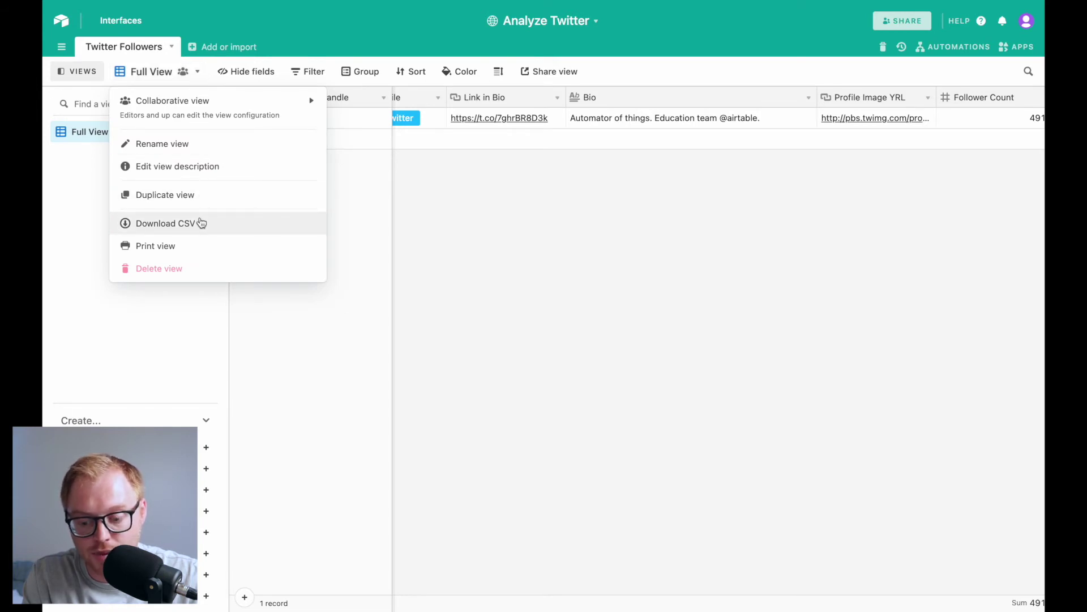
click(516, 180)
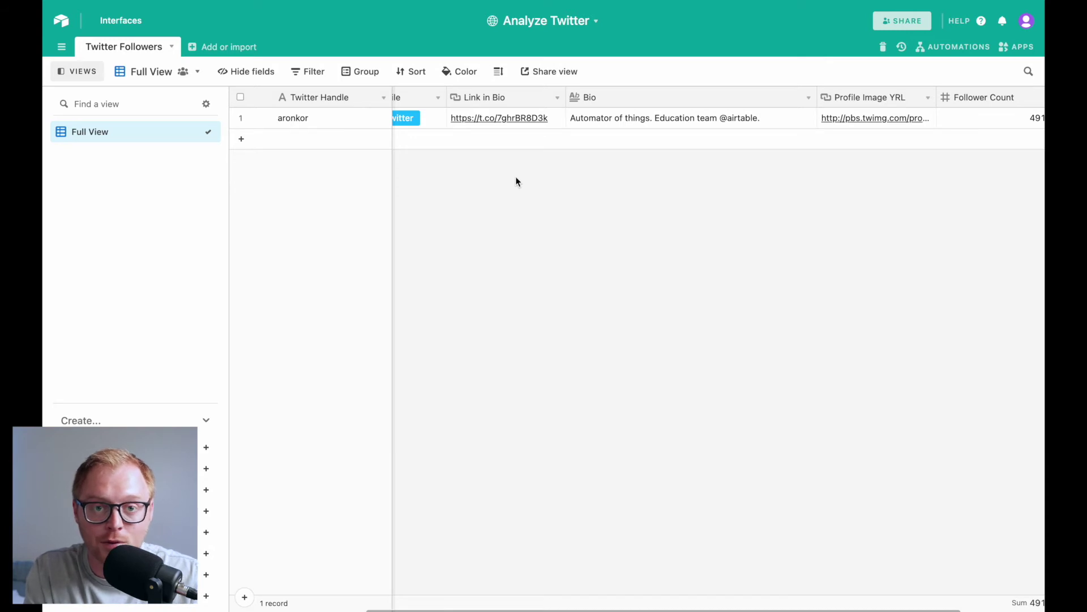
click(793, 119)
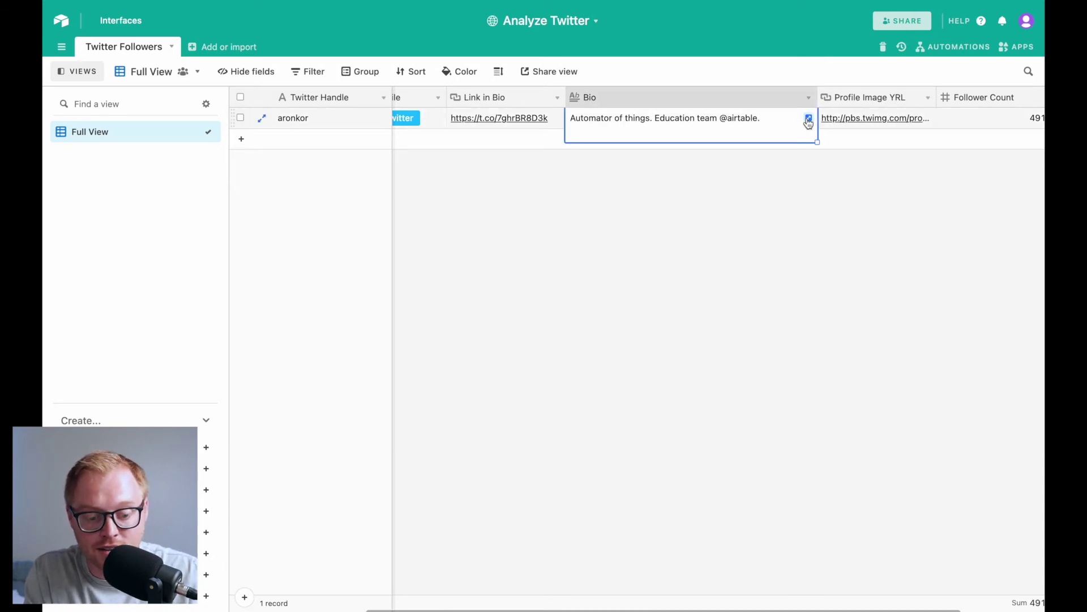
click(809, 119)
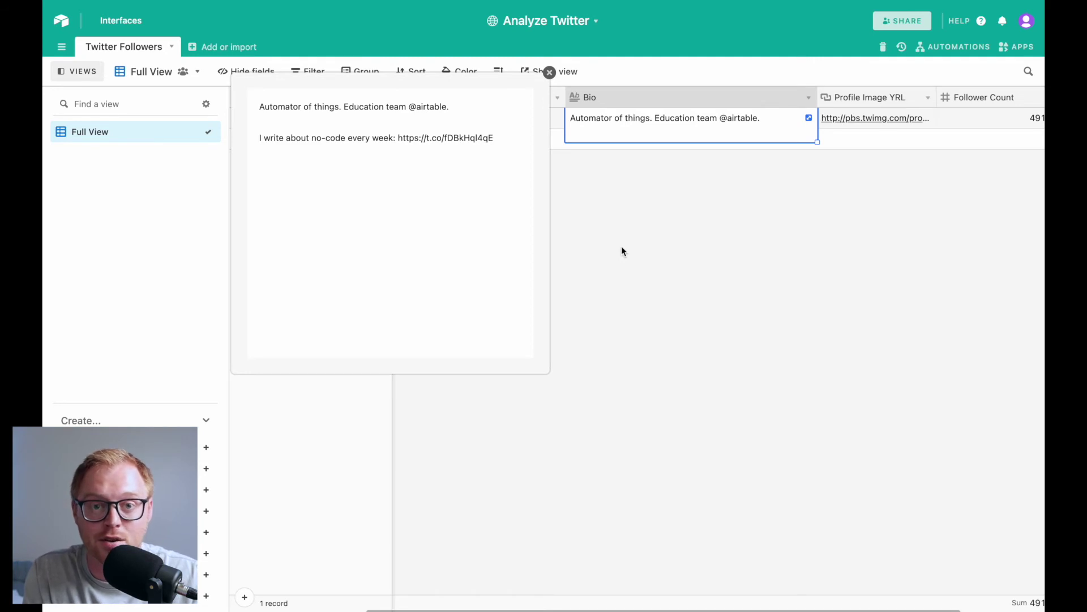
click(549, 73)
click(670, 249)
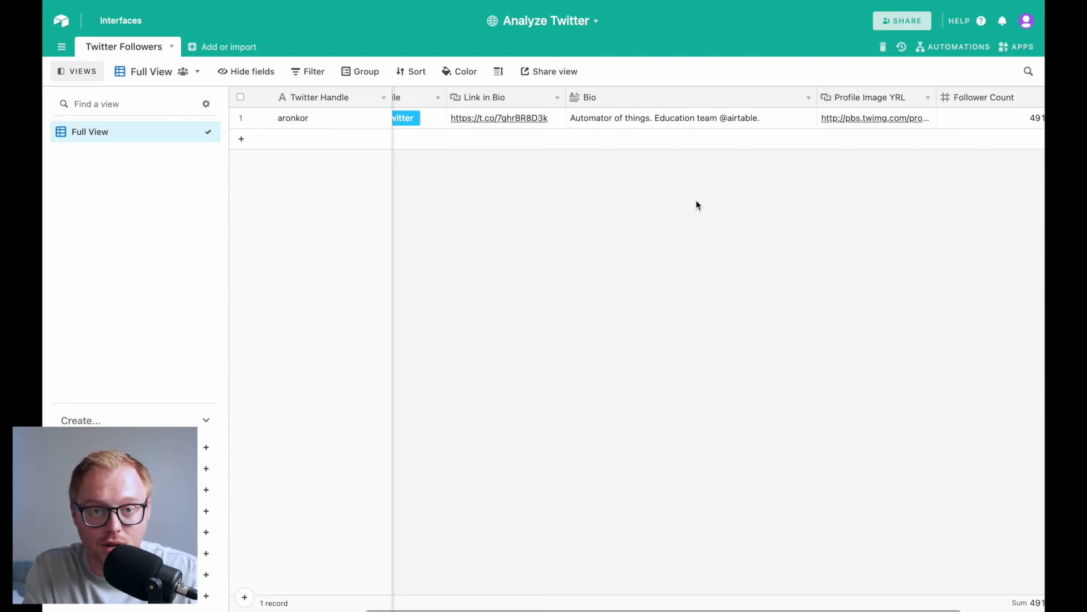
scroll(595, 167, right, 1)
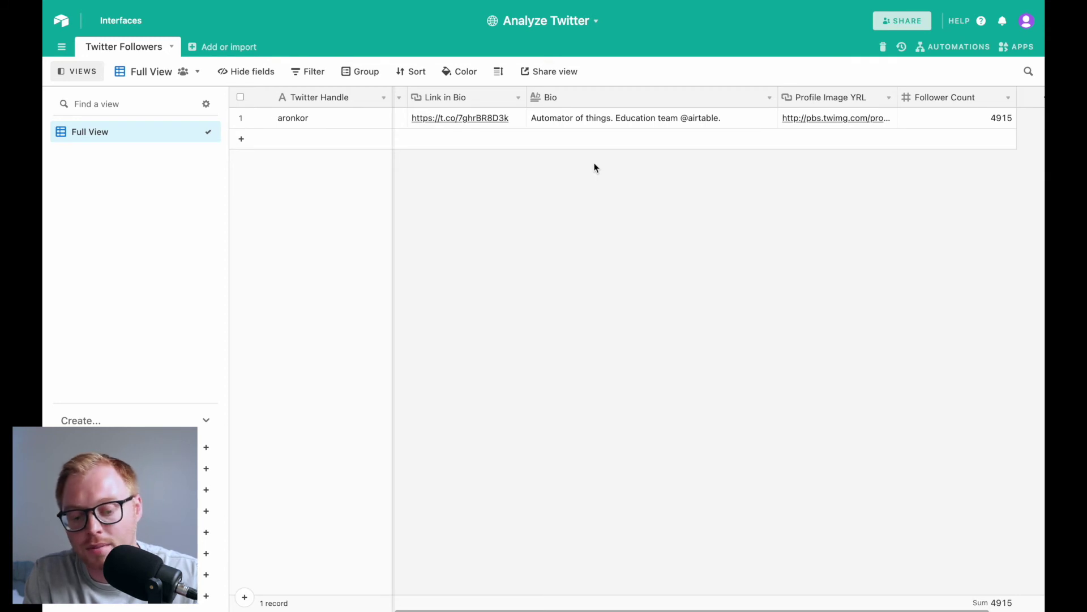
click(206, 447)
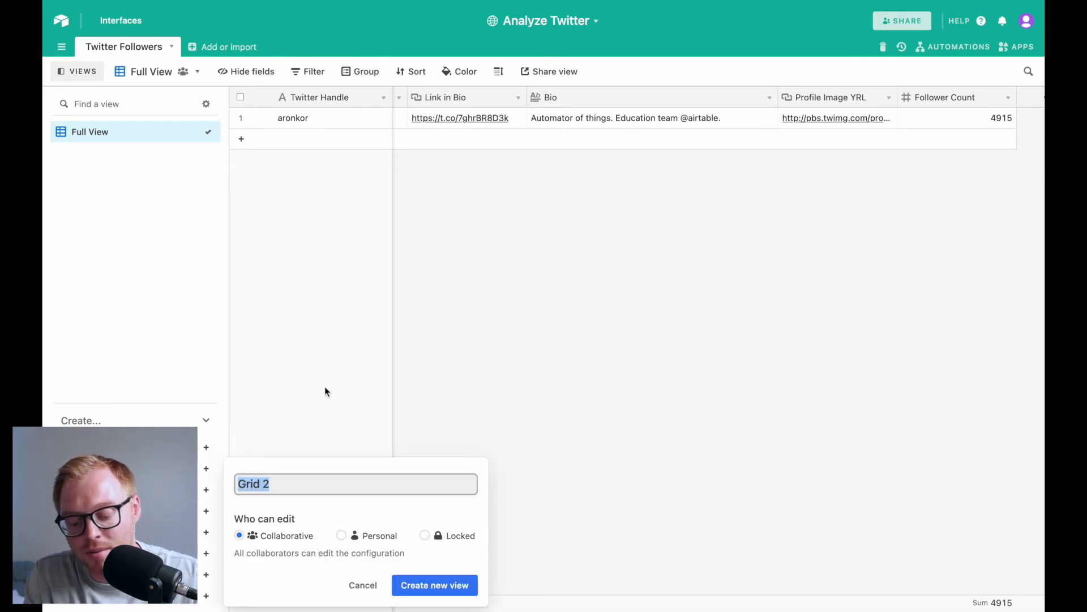
Name the view 'Over 1,000 followers' and add the filter Follower Count ≥ 1000
text(Over 1,000)
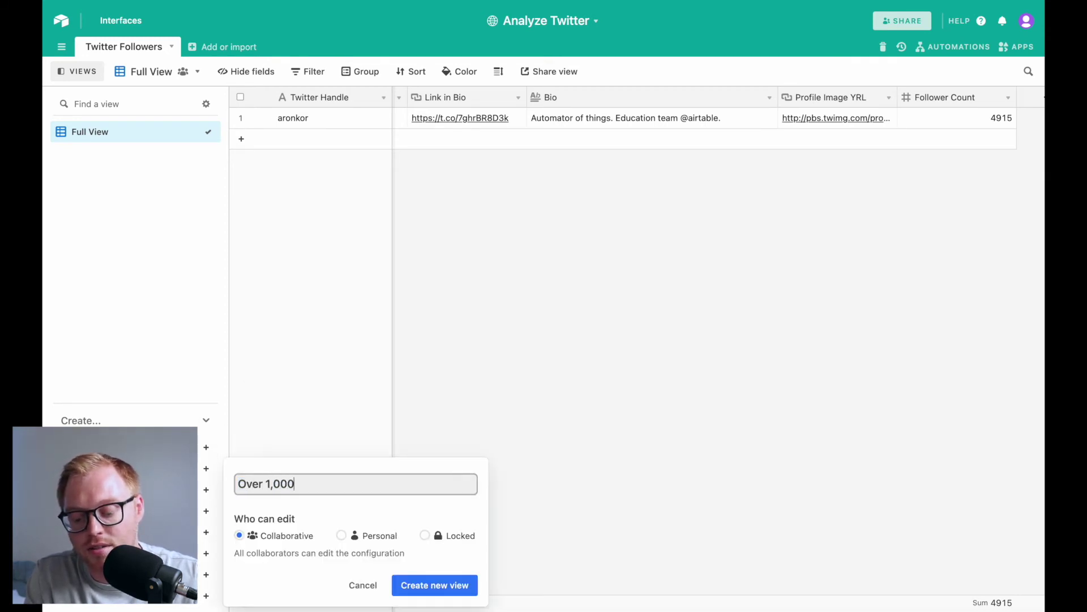
text( followers)
key(Return)
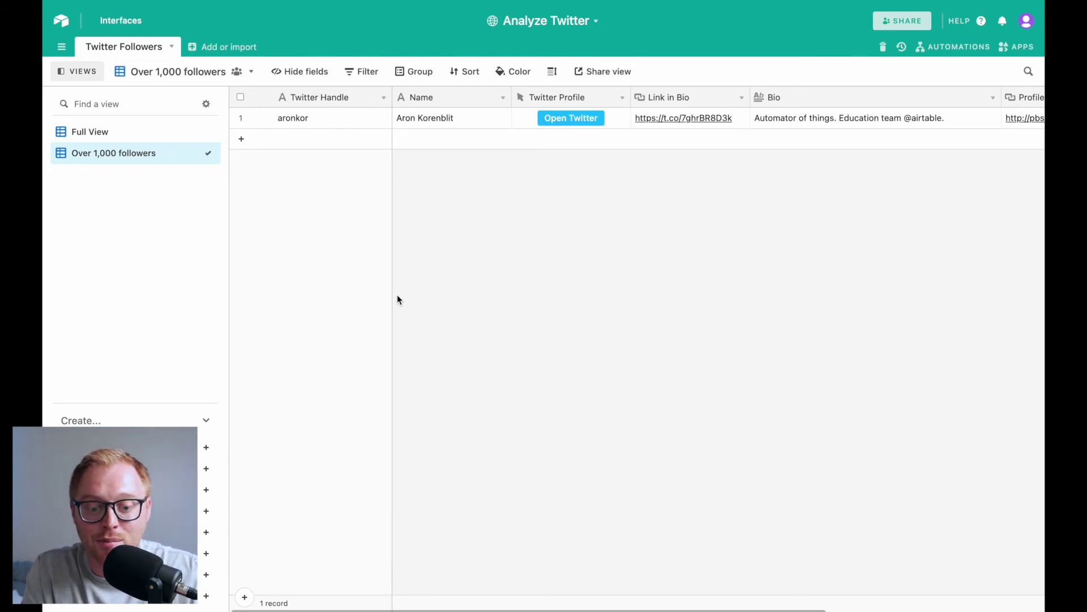
click(367, 73)
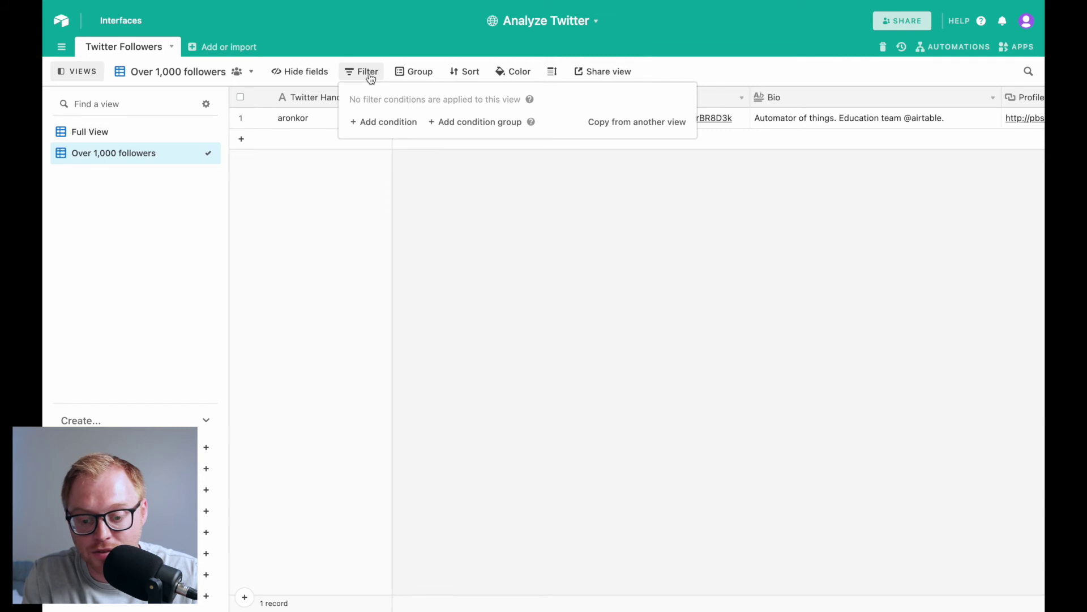
click(383, 123)
click(434, 121)
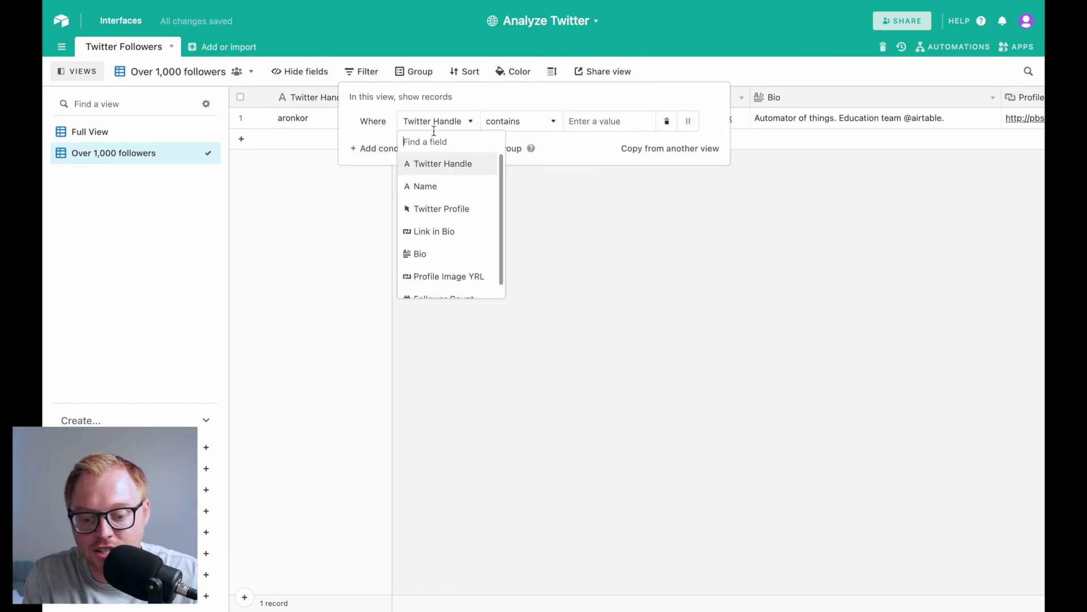
click(440, 287)
click(528, 136)
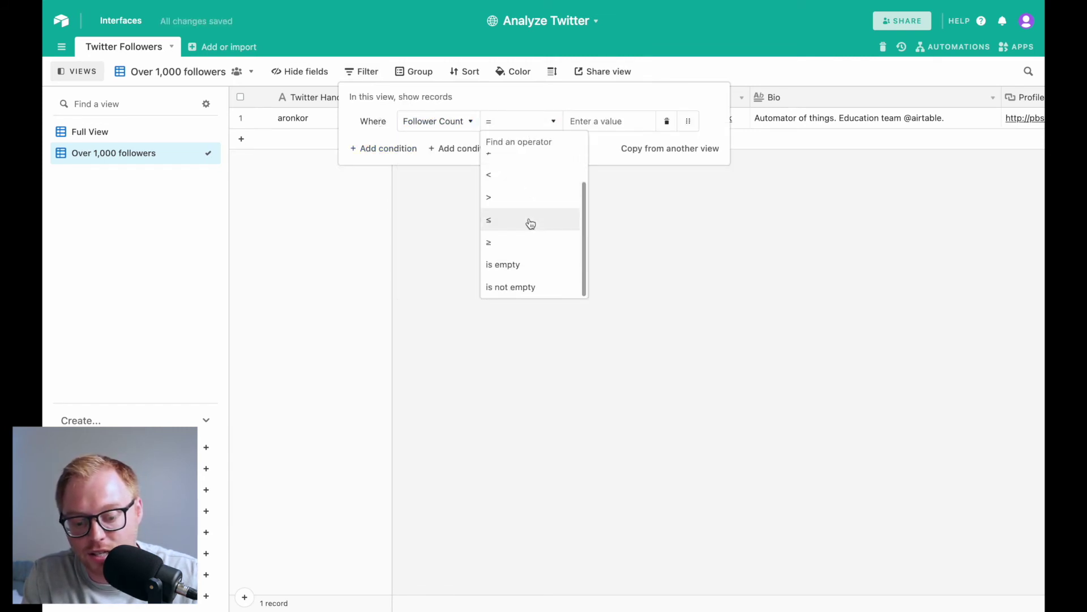
click(510, 242)
click(609, 121)
text(1000)
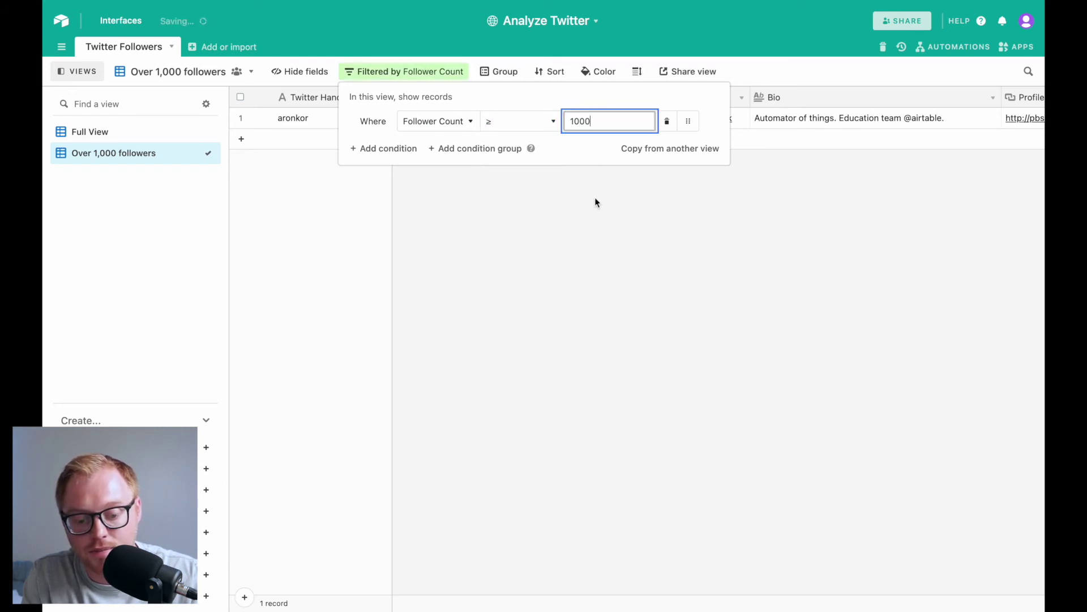
click(595, 202)
Scroll across the filtered grid and open the apps dashboard
scroll(702, 162, right, 5)
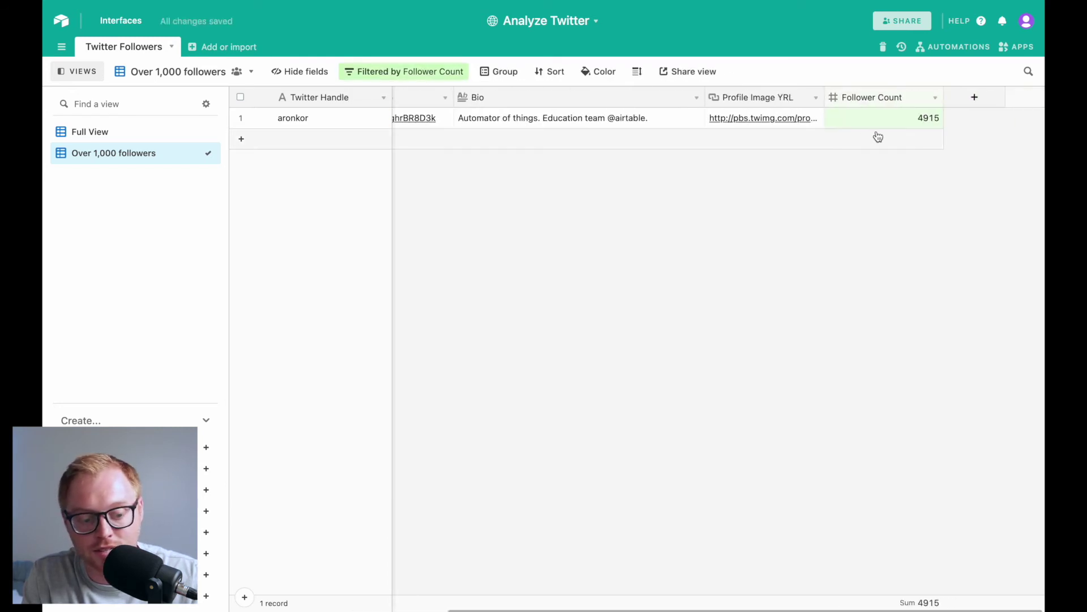
scroll(765, 151, left, 5)
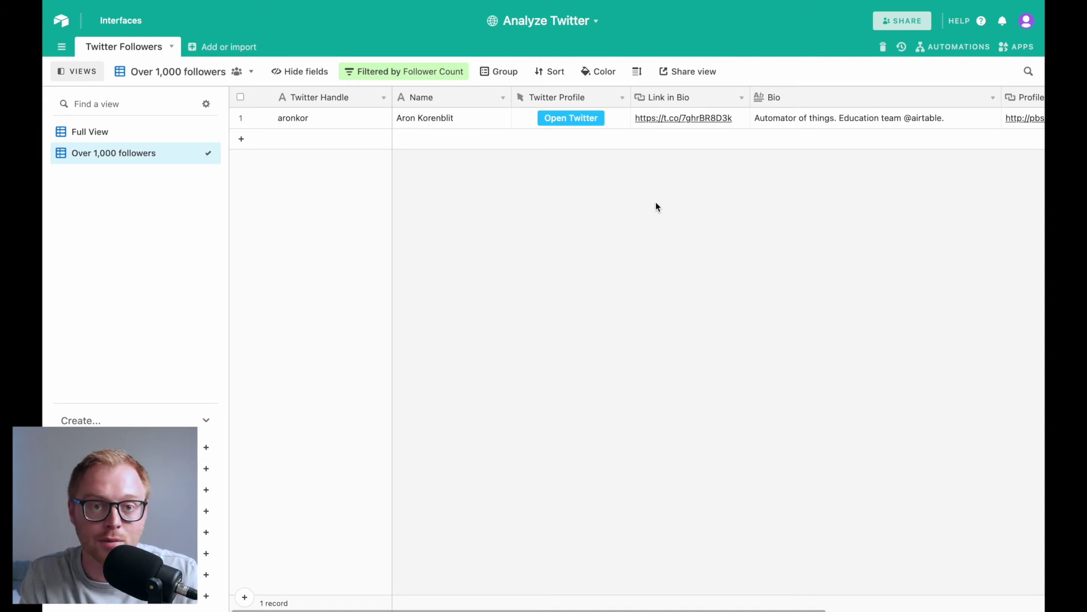
scroll(726, 189, right, 5)
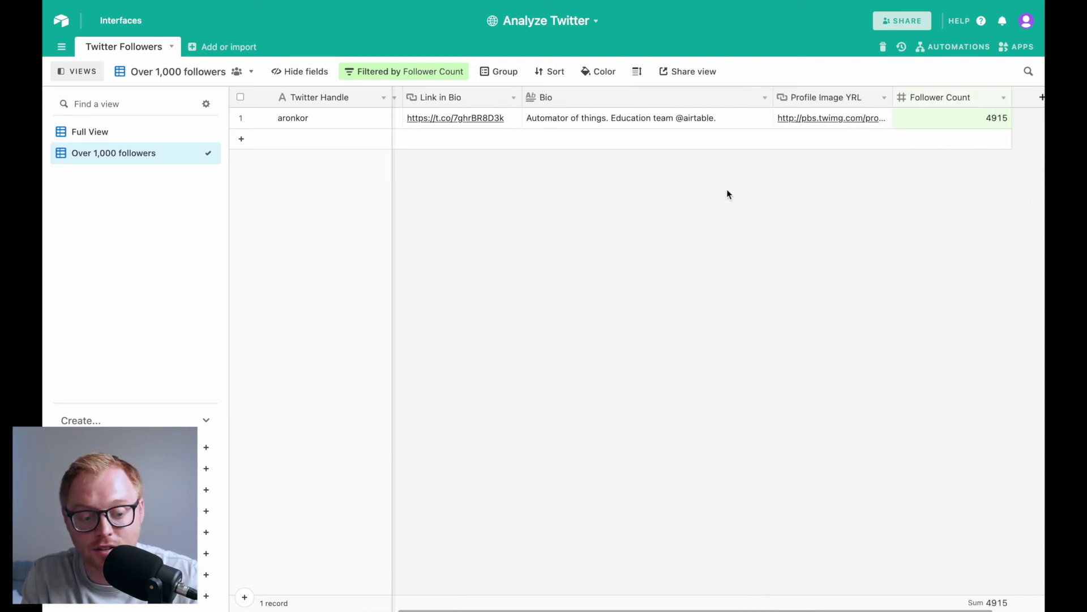
scroll(1022, 120, right, 2)
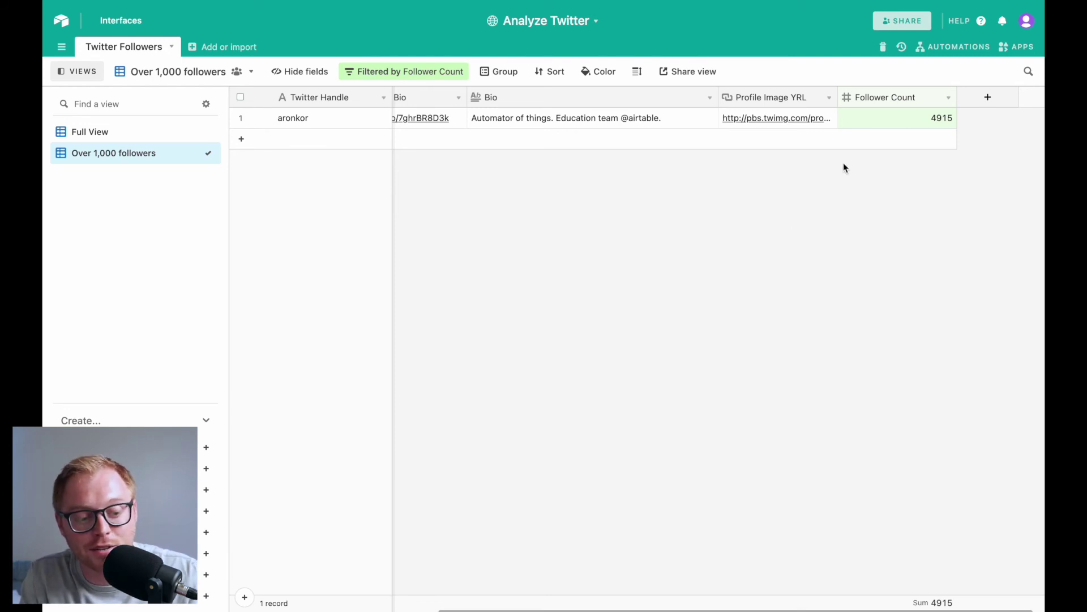
click(1018, 47)
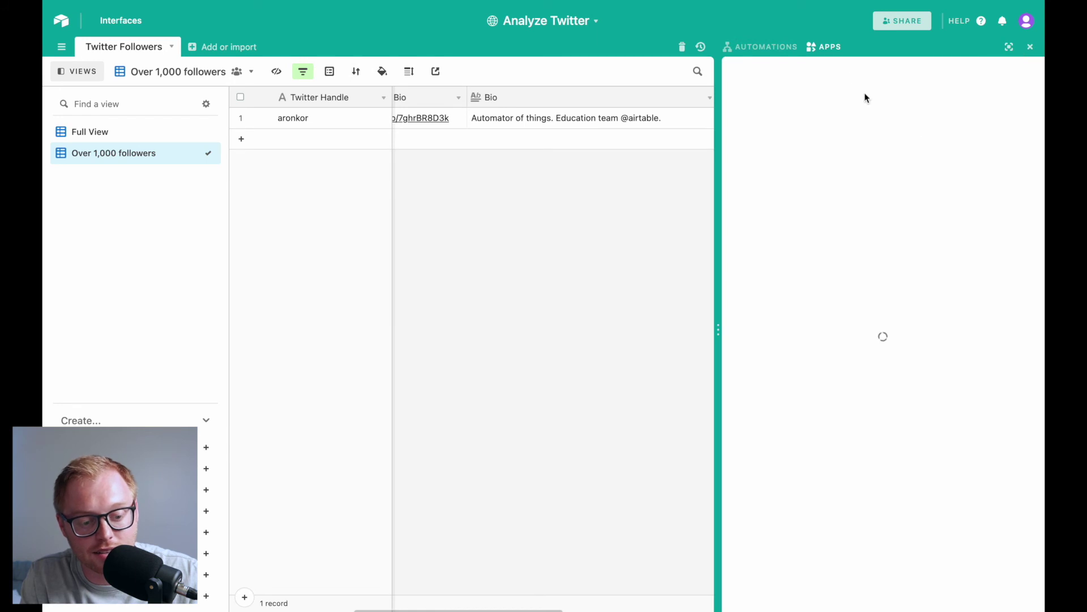